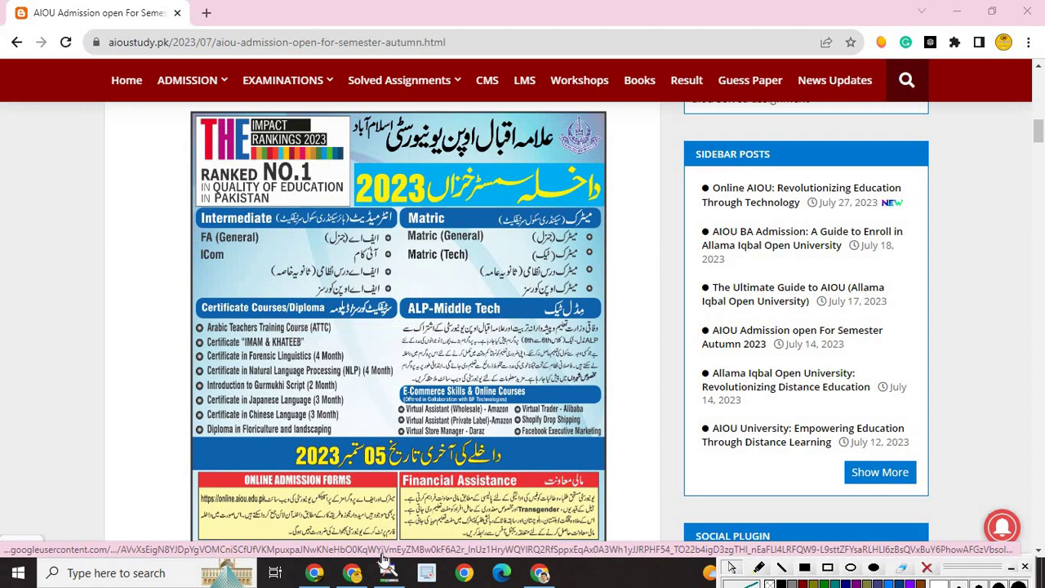
Step: Switch to the browser window with the CMS portal and show its Homepage with the student service tiles
left_click(314, 572)
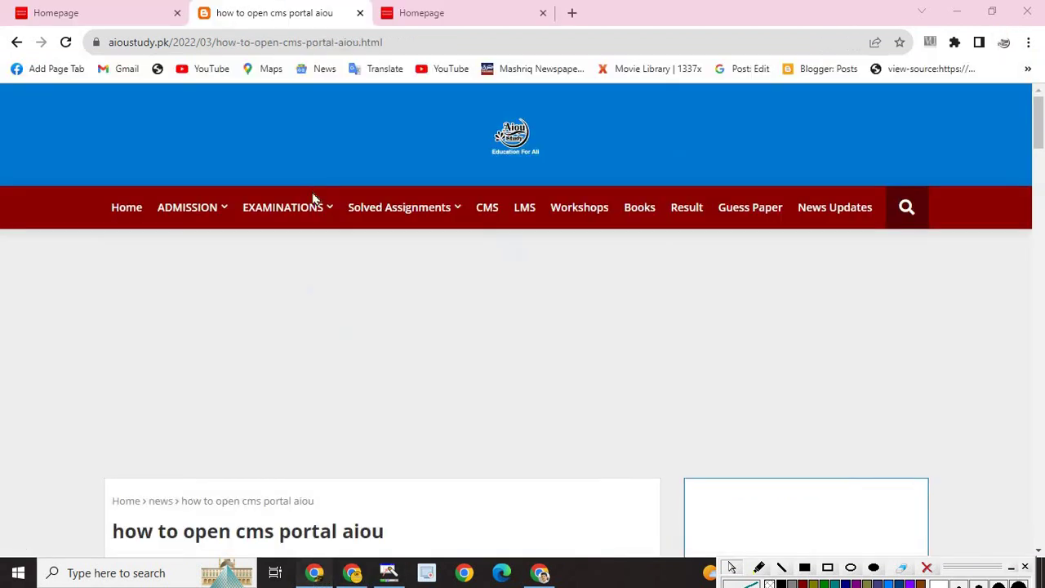
left_click(103, 8)
left_click(519, 357)
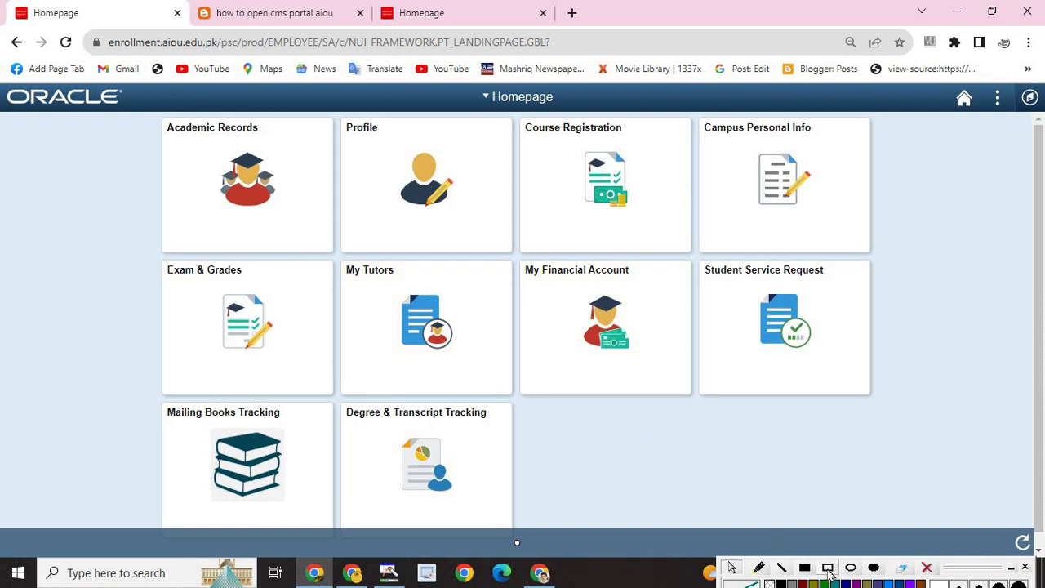
Step: Outline the Course Registration tile with an annotation rectangle and clear the drawing
left_click(827, 568)
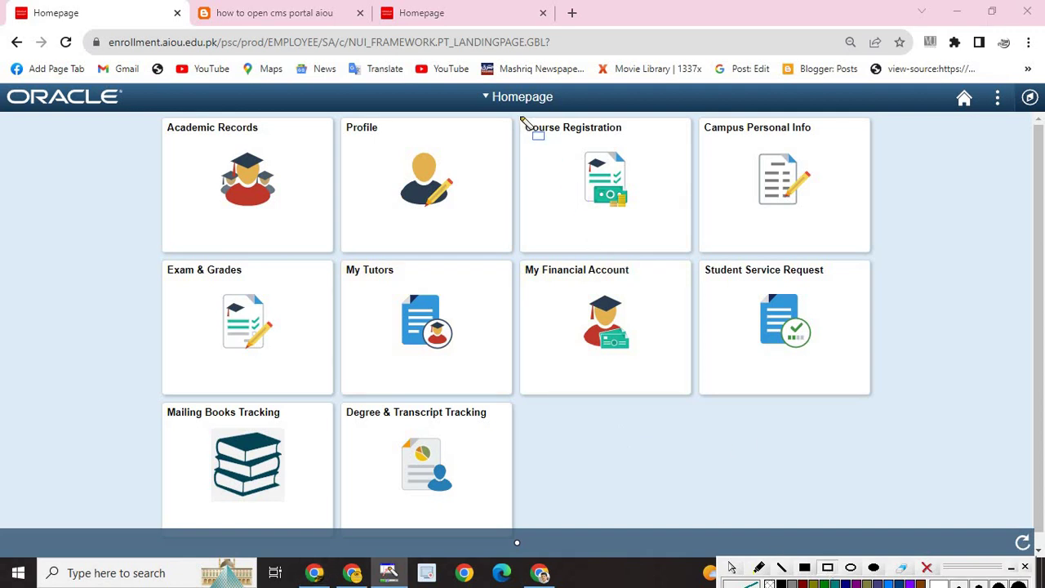
mouse_move(521, 118)
left_mouse_down()
mouse_move(589, 161)
mouse_move(693, 257)
left_mouse_up()
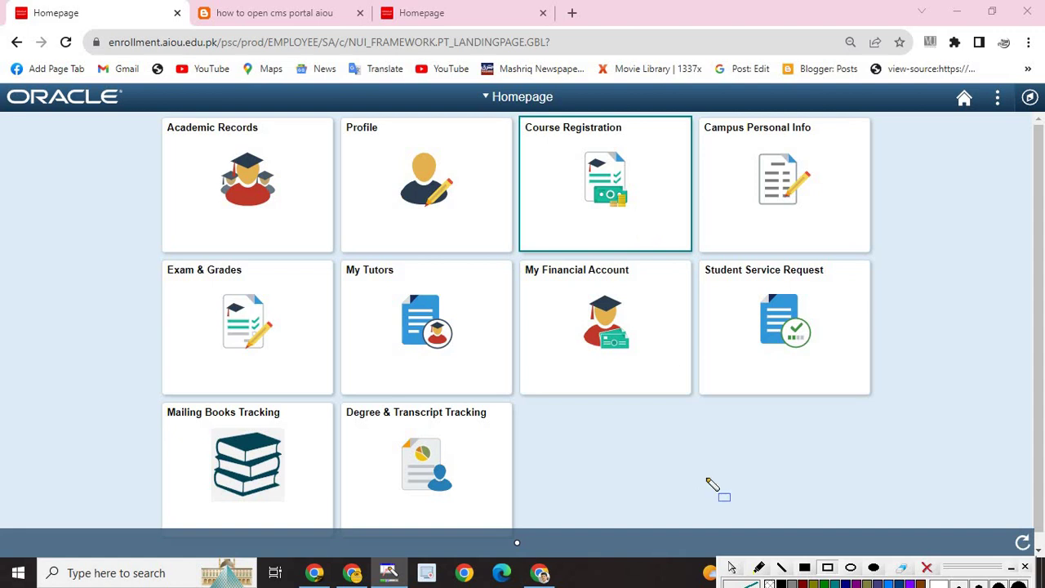
left_click(928, 568)
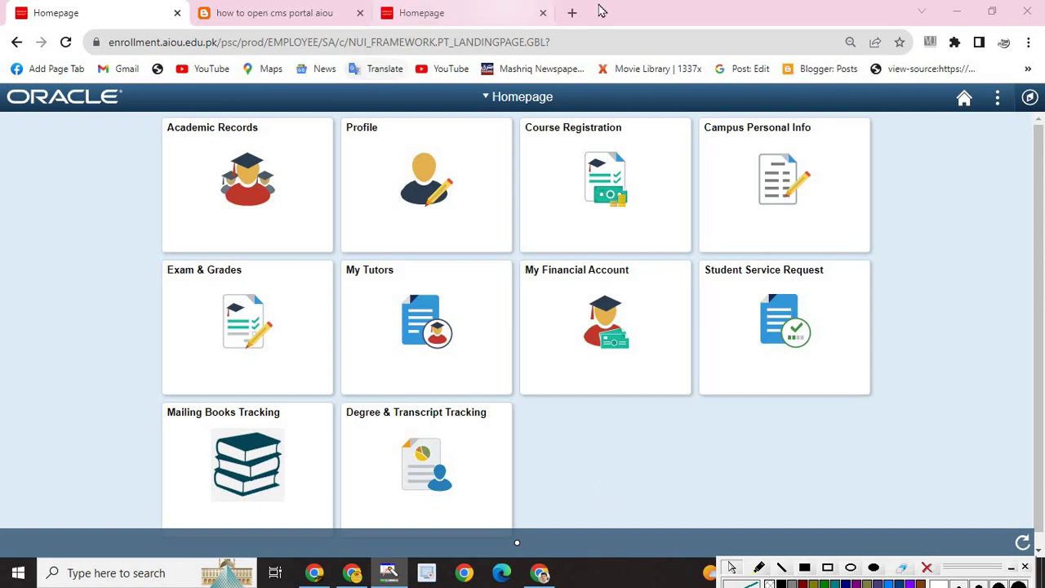
Step: Open a new blank browser tab and return to the CMS portal Homepage
left_click(572, 13)
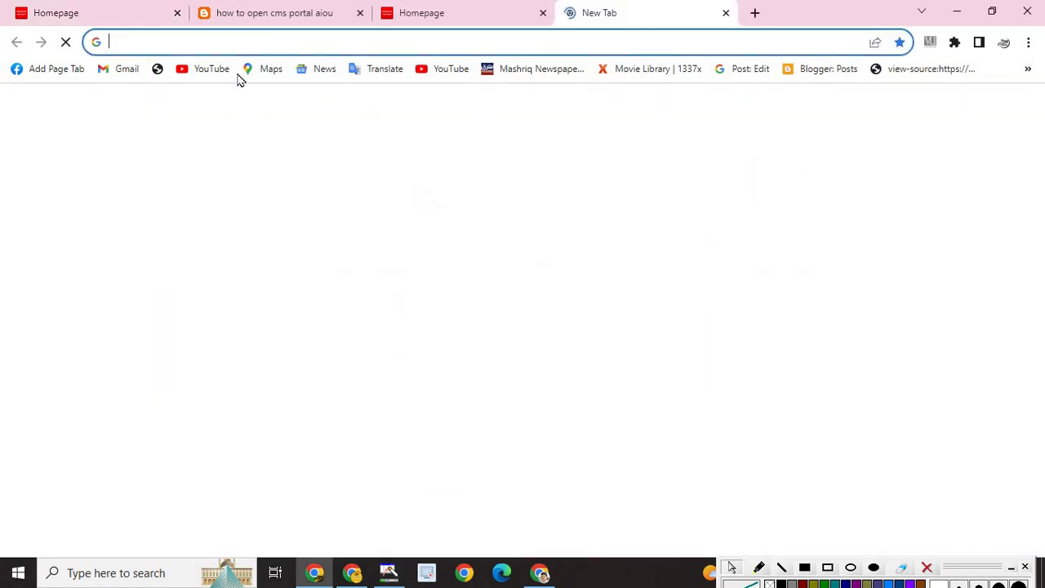
left_click(58, 10)
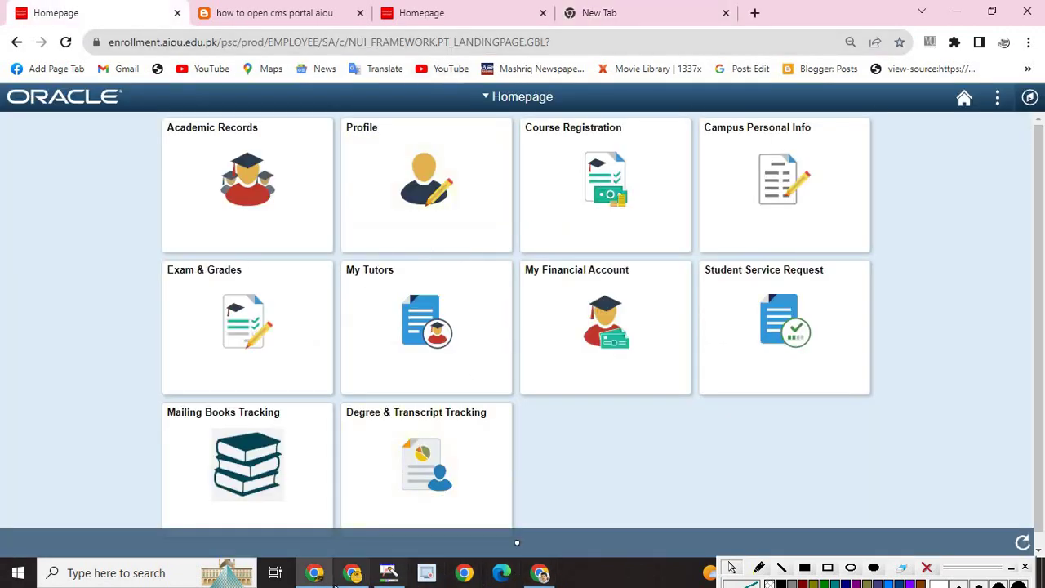
Step: Examine the AIOU Autumn 2023 admission article in the other browser window, from the Matric and FA section to the last-date notice
left_click(352, 572)
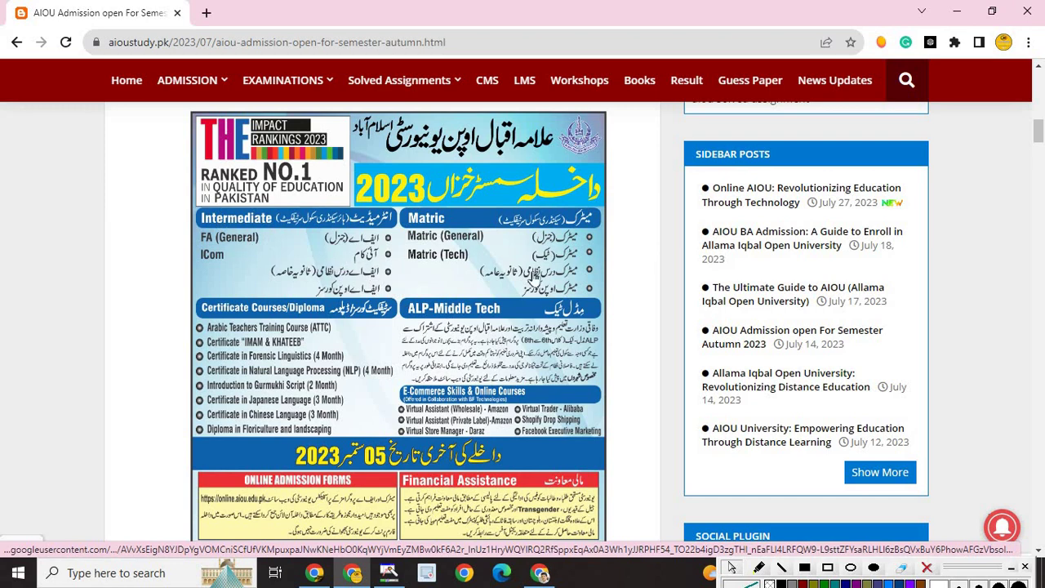
mouse_move(1040, 130)
left_mouse_down()
mouse_move(1039, 241)
mouse_move(1039, 69)
mouse_move(1040, 122)
mouse_move(1039, 110)
left_mouse_up()
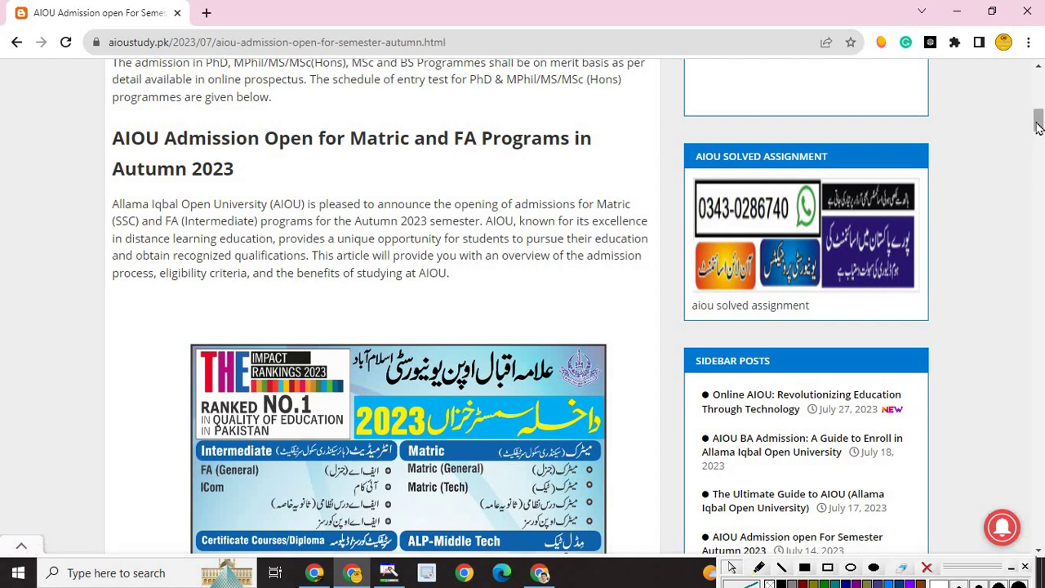
left_click_drag(1039, 121, 1040, 139)
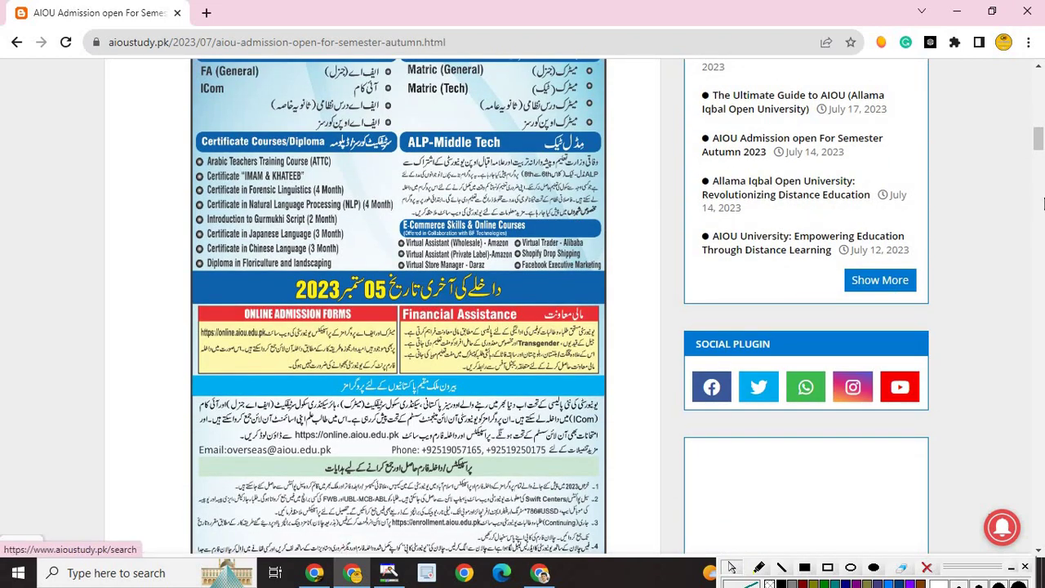
left_click_drag(1040, 145, 1040, 160)
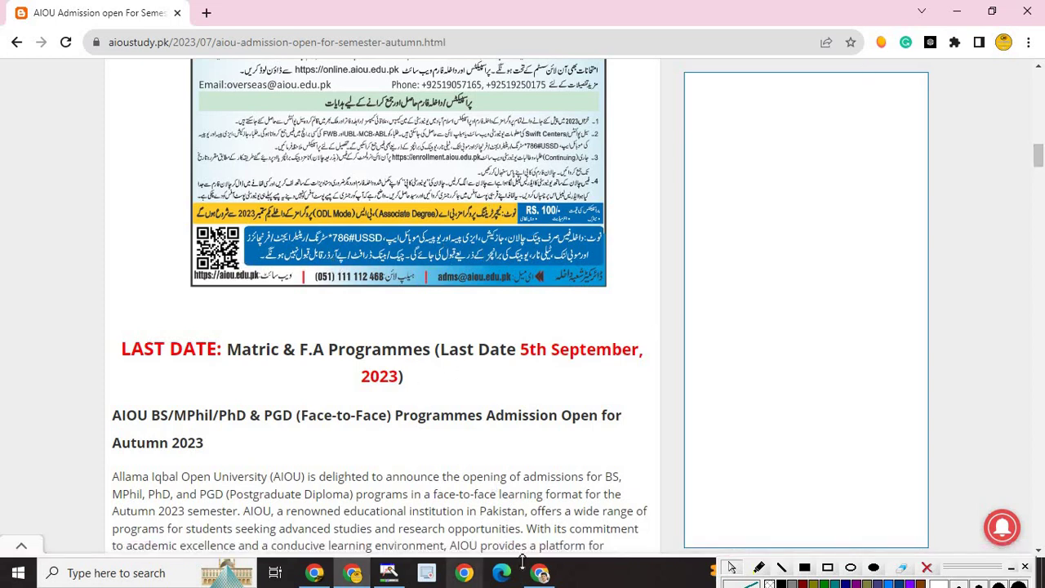
Step: Return to the portal's browser window and load aioustudy.pk in the blank tab
left_click(326, 573)
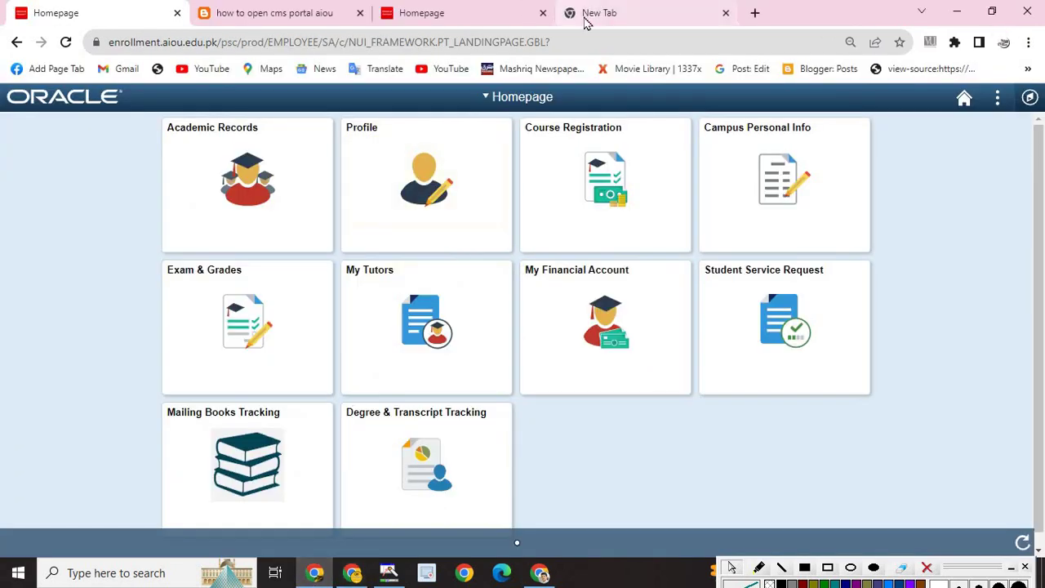
left_click(625, 12)
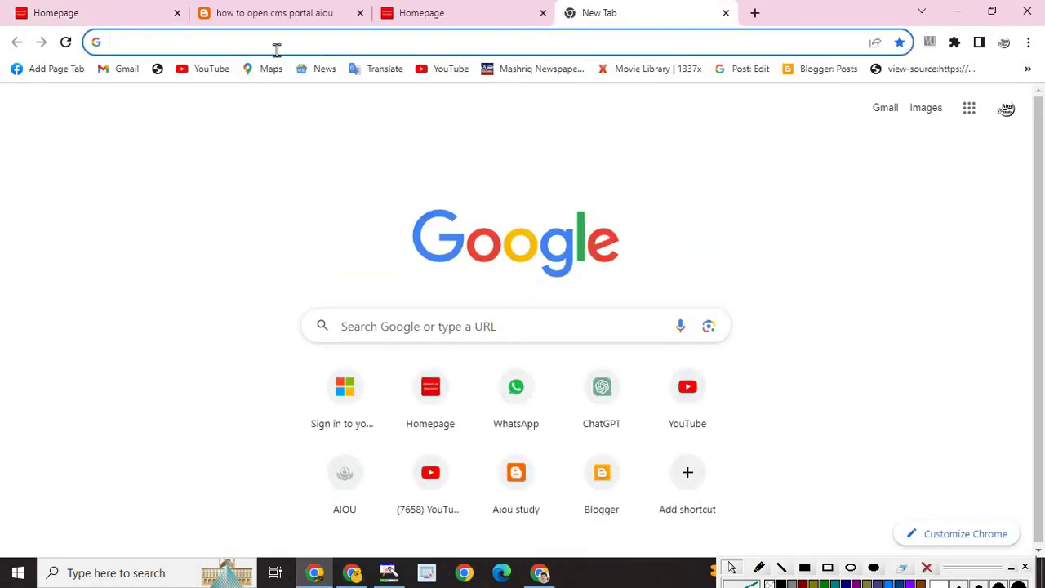
type("ai")
key("Return")
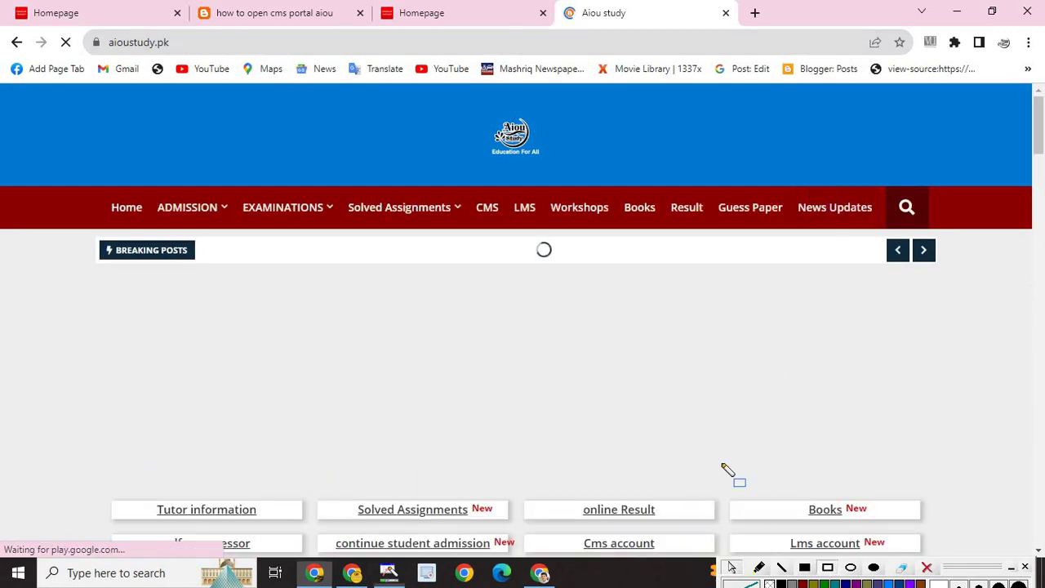
Step: Open the Cms account page from the quick links on the Aiou study home page
left_click(484, 207)
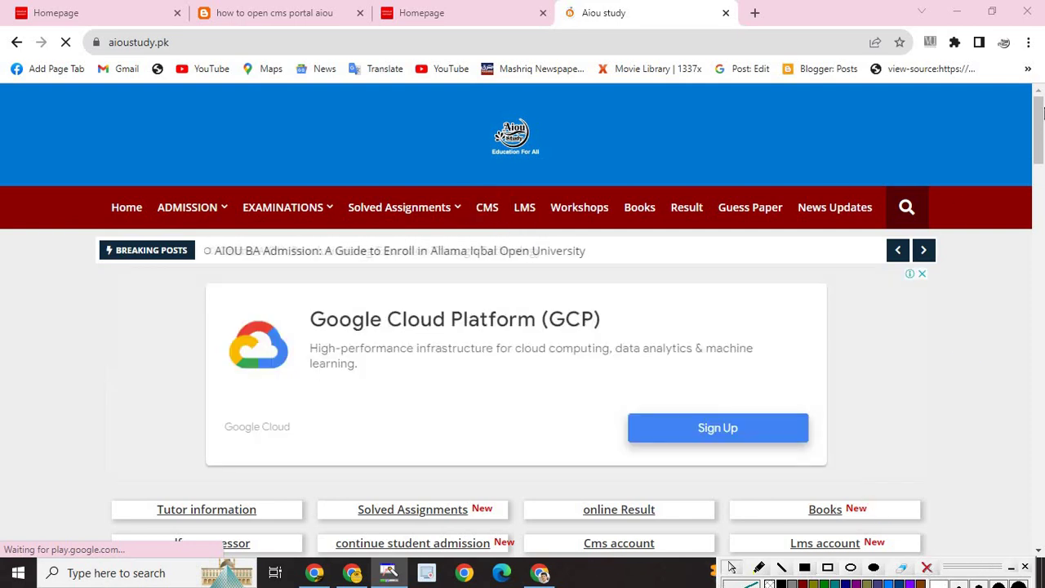
scroll(1039, 170, "down", 2)
scroll(1039, 170, "down", 2)
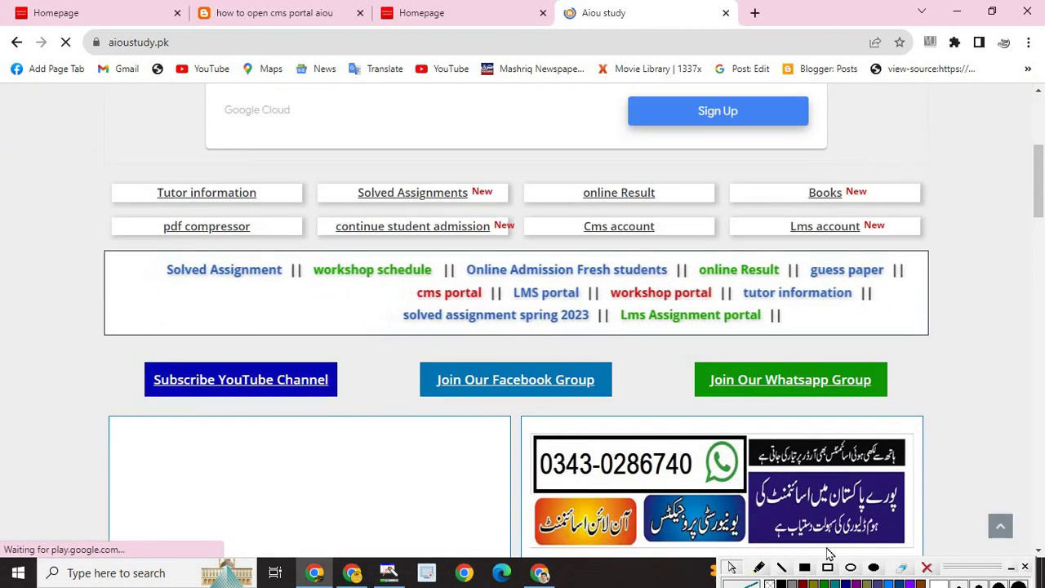
left_click(630, 231)
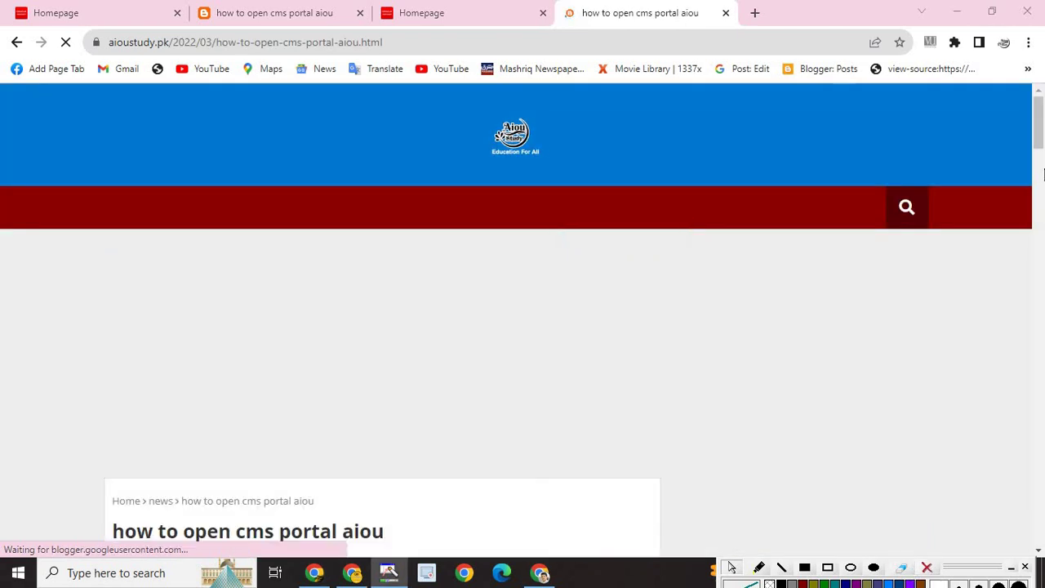
Step: Open the CMS sign-in page through the Login link far down the article on opening the CMS portal
left_click_drag(1039, 120, 1042, 359)
scroll(366, 241, "down", 10)
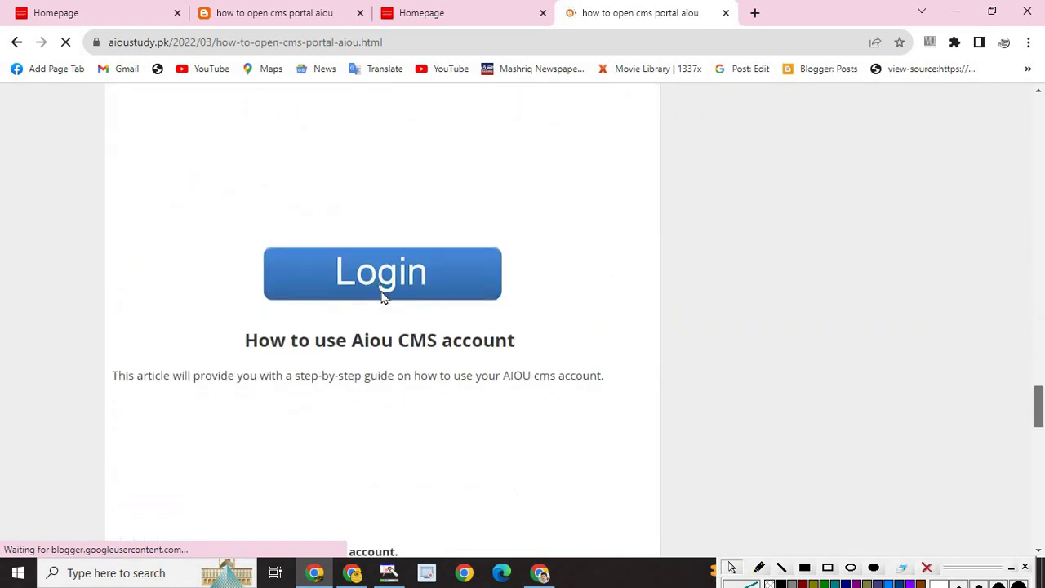
left_click(381, 296)
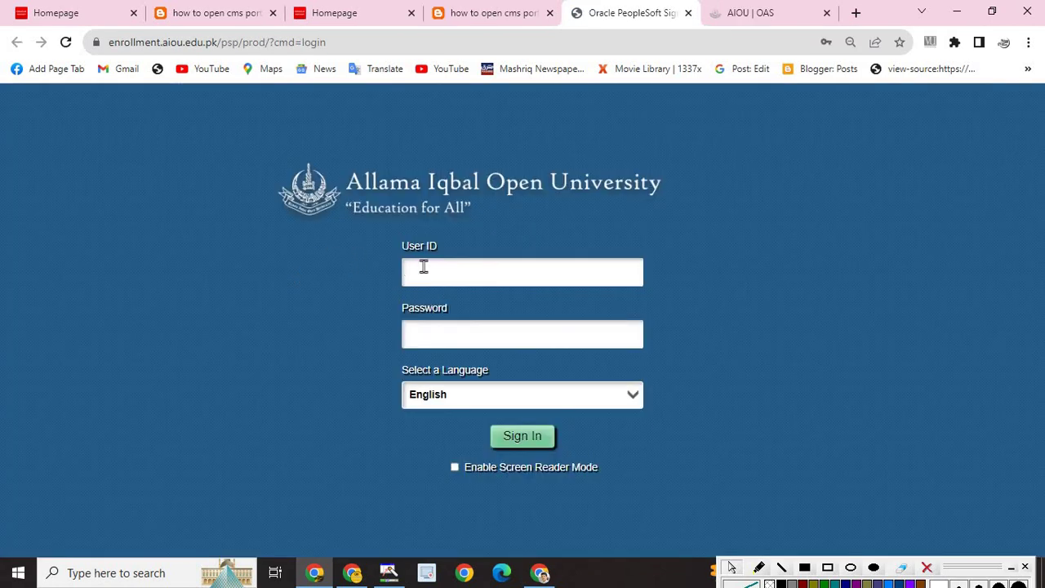
Step: Outline the admission confirmation and its CMS username and password on the OAS application page, return to the sign-in page and clear the annotations
left_click(828, 569)
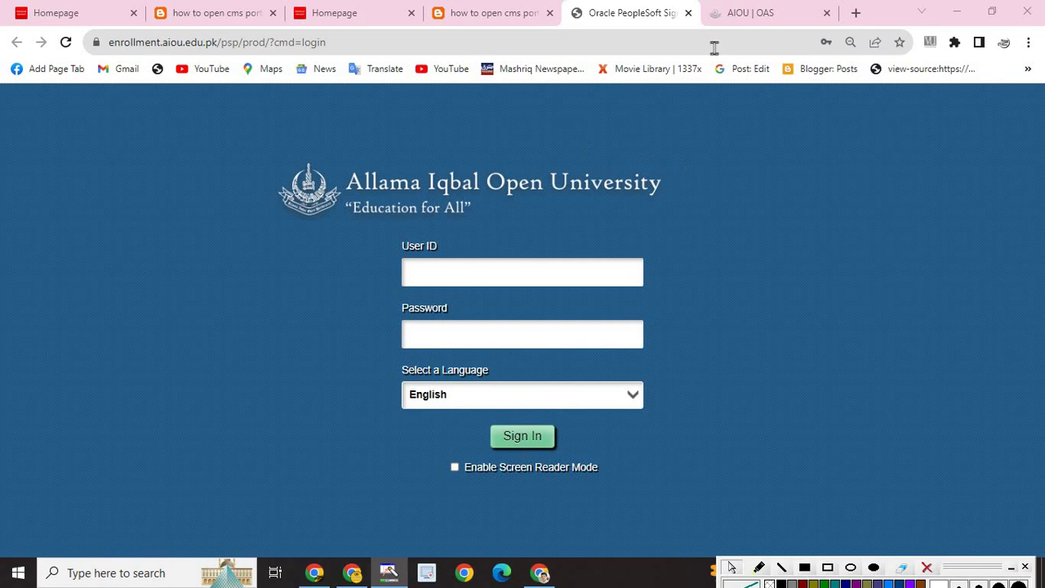
left_click(734, 21)
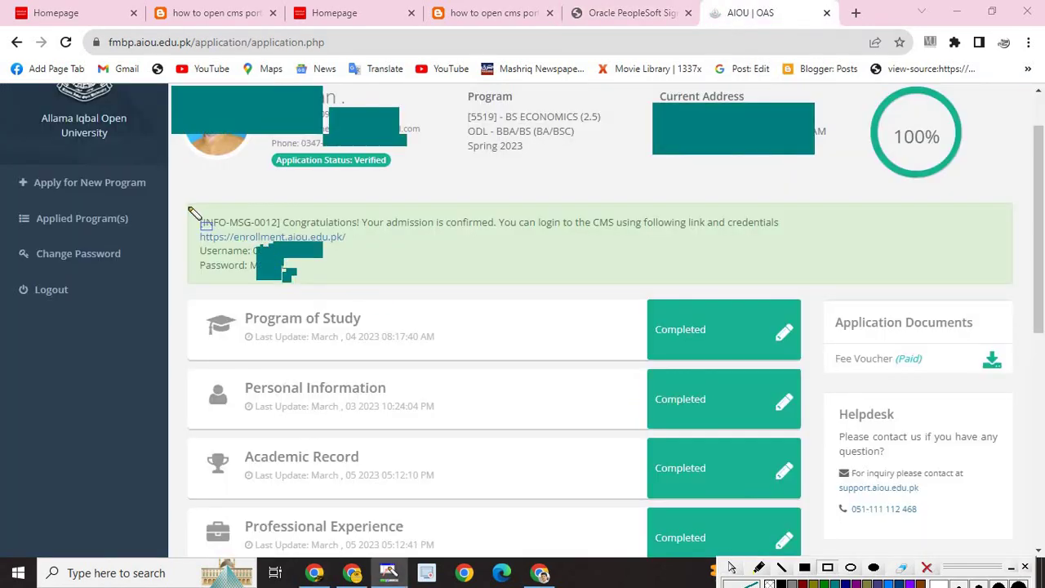
mouse_move(184, 204)
left_mouse_down()
mouse_move(620, 284)
mouse_move(799, 289)
left_mouse_up()
left_click_drag(977, 294, 1017, 287)
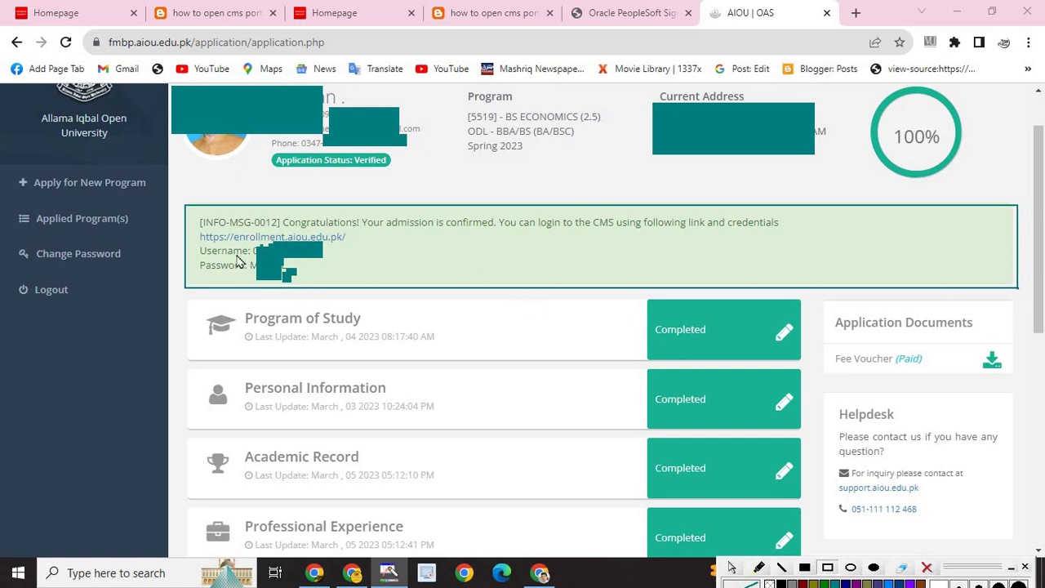
mouse_move(197, 243)
left_mouse_down()
mouse_move(337, 276)
mouse_move(196, 263)
left_mouse_up()
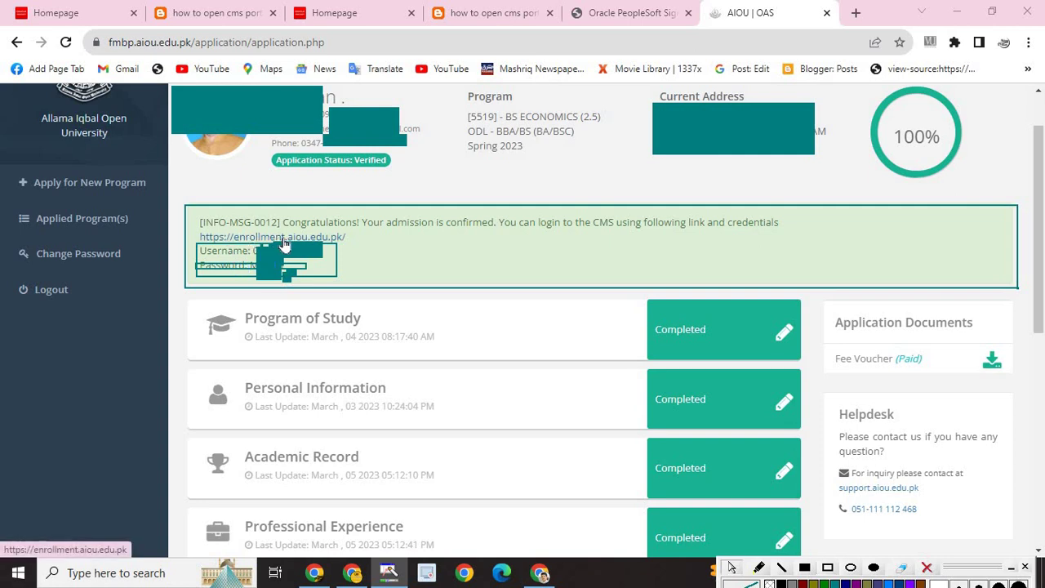
left_click(249, 238)
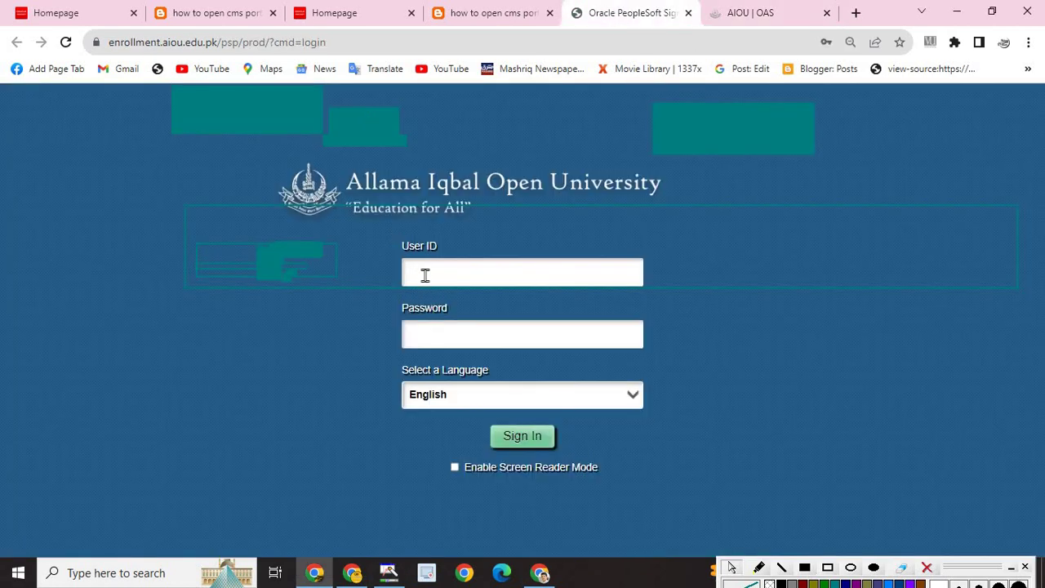
left_click(926, 567)
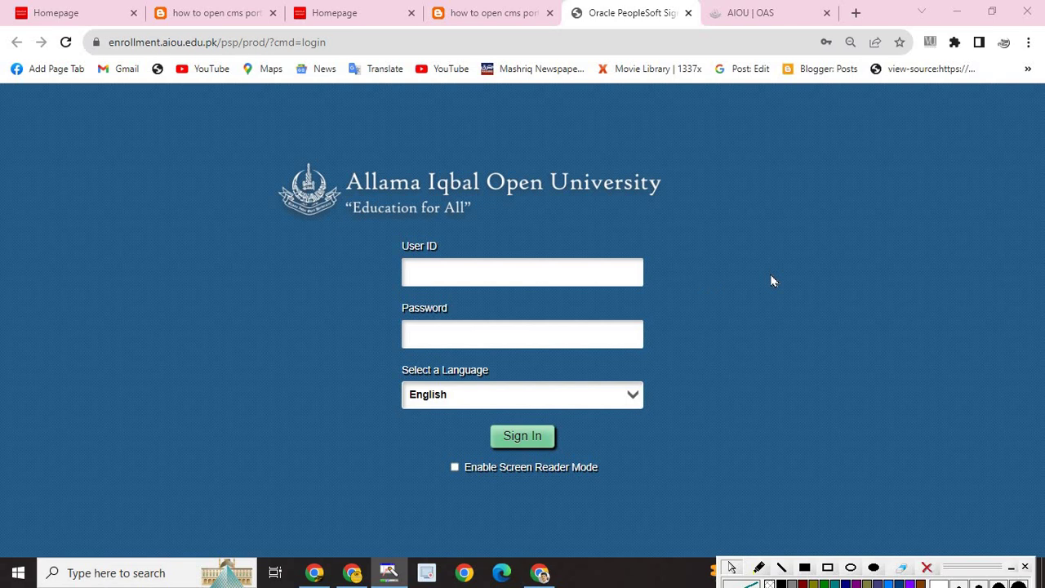
Step: Fill in the saved user ID and password, sign in to the CMS portal and clear the annotation covering the ID
left_click(433, 269)
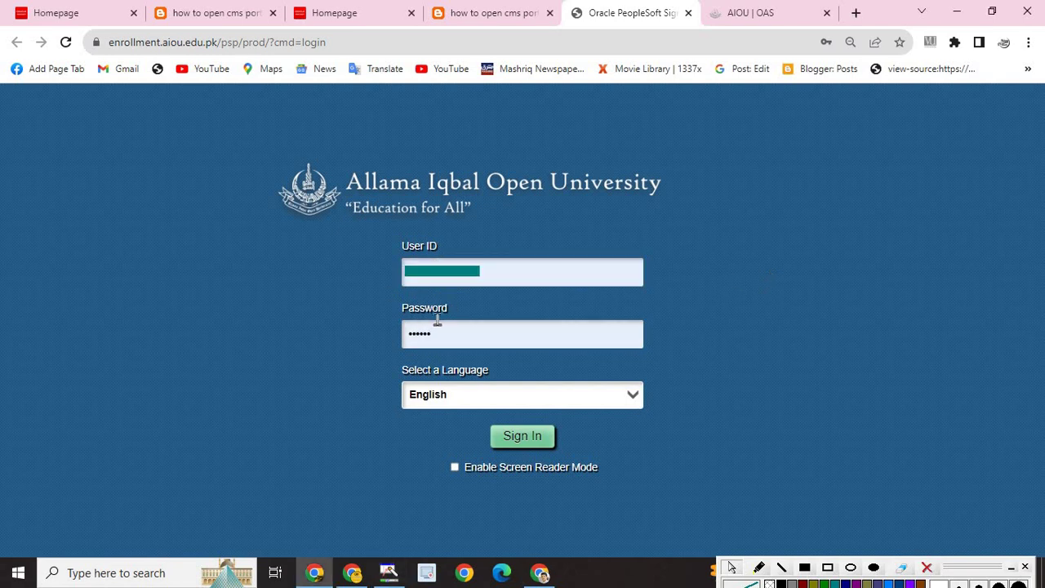
left_click(532, 446)
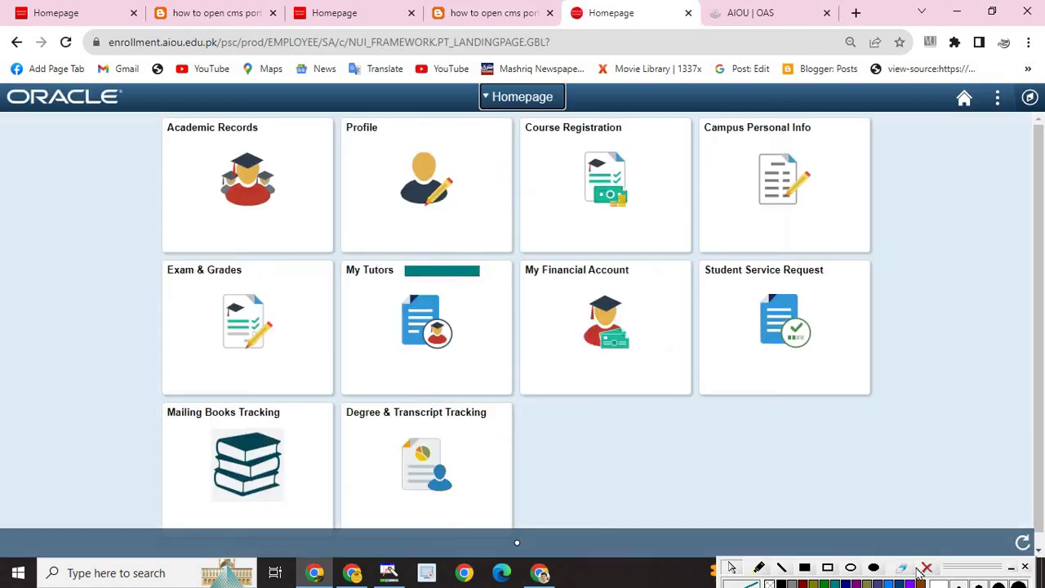
left_click(920, 574)
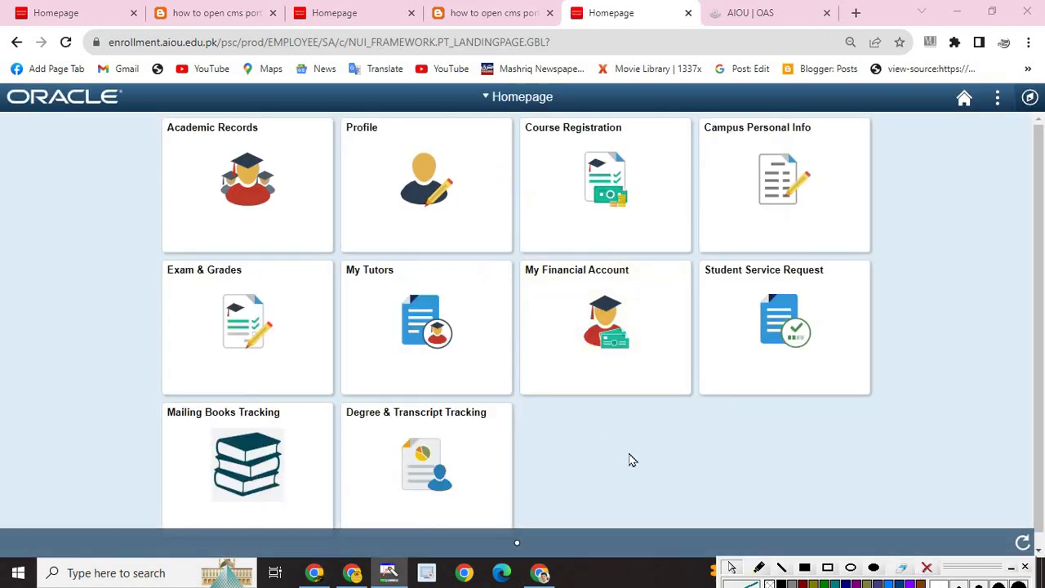
Step: Outline the Course Registration tile on the portal Homepage and open it
left_click(827, 568)
mouse_move(518, 118)
left_mouse_down()
mouse_move(695, 243)
mouse_move(692, 253)
left_mouse_up()
left_click(604, 214)
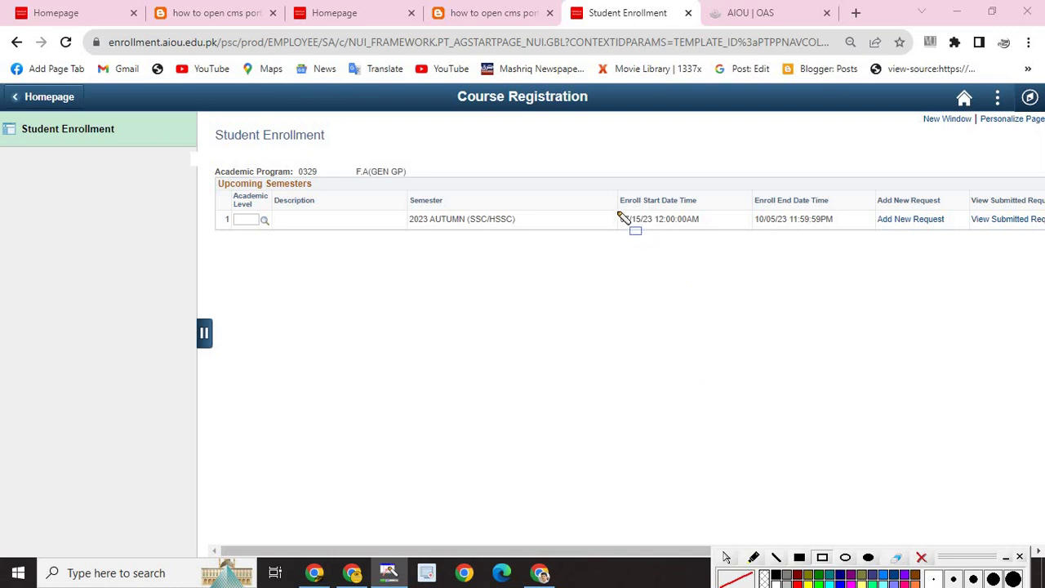
Step: Outline the F.A(GEN GP) program name and the enroll start and end dates of the 2023 Autumn semester with rectangles
mouse_move(618, 212)
left_mouse_down()
mouse_move(674, 236)
mouse_move(736, 229)
left_mouse_up()
left_click_drag(345, 164, 421, 178)
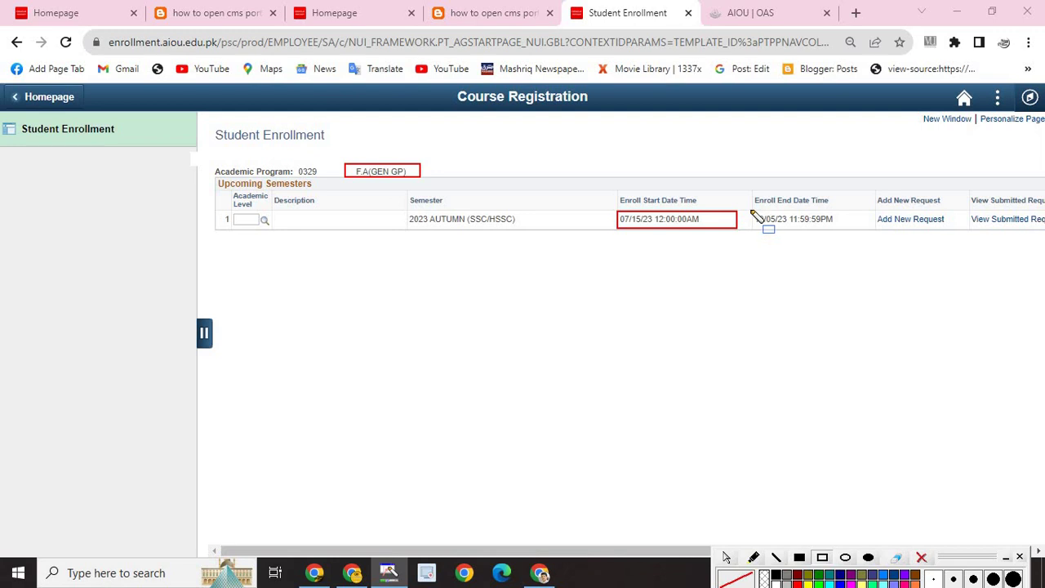
mouse_move(751, 210)
left_mouse_down()
mouse_move(829, 235)
mouse_move(890, 238)
mouse_move(881, 231)
left_mouse_up()
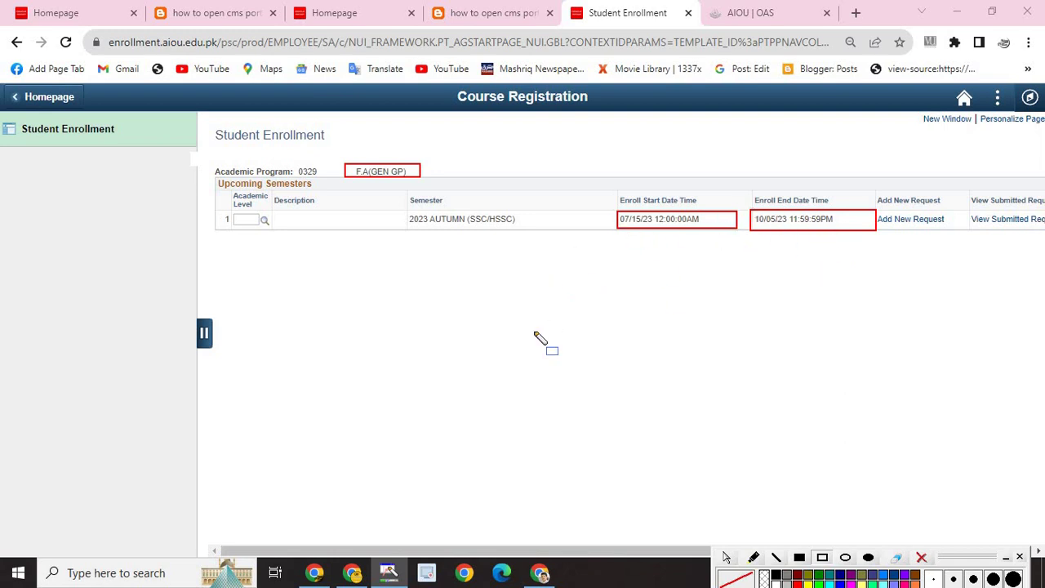
Step: Outline the View Submitted Request link and the Academic Level lookup icon in the semester row
left_click(822, 557)
left_click_drag(970, 211, 1043, 231)
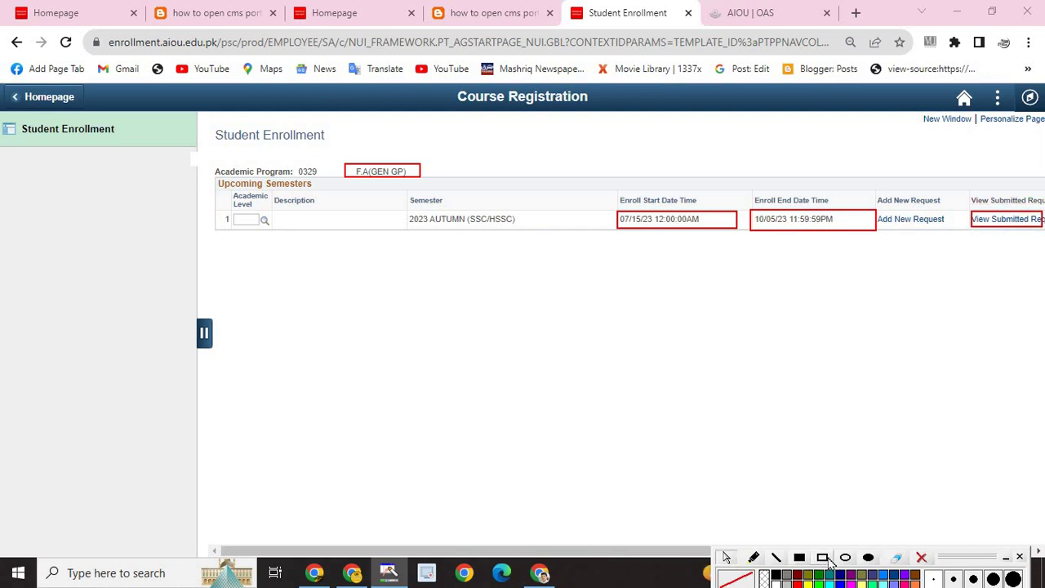
left_click(823, 558)
left_click_drag(252, 211, 281, 231)
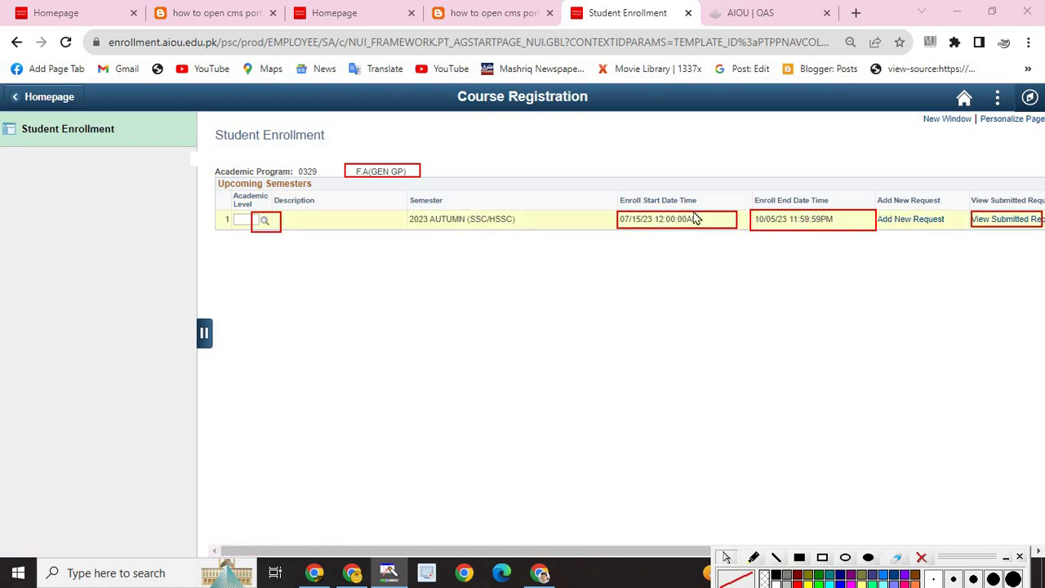
Step: Look up the academic levels for the 2023 Autumn row, outline Semester 2 in cyan and choose it
left_click(264, 221)
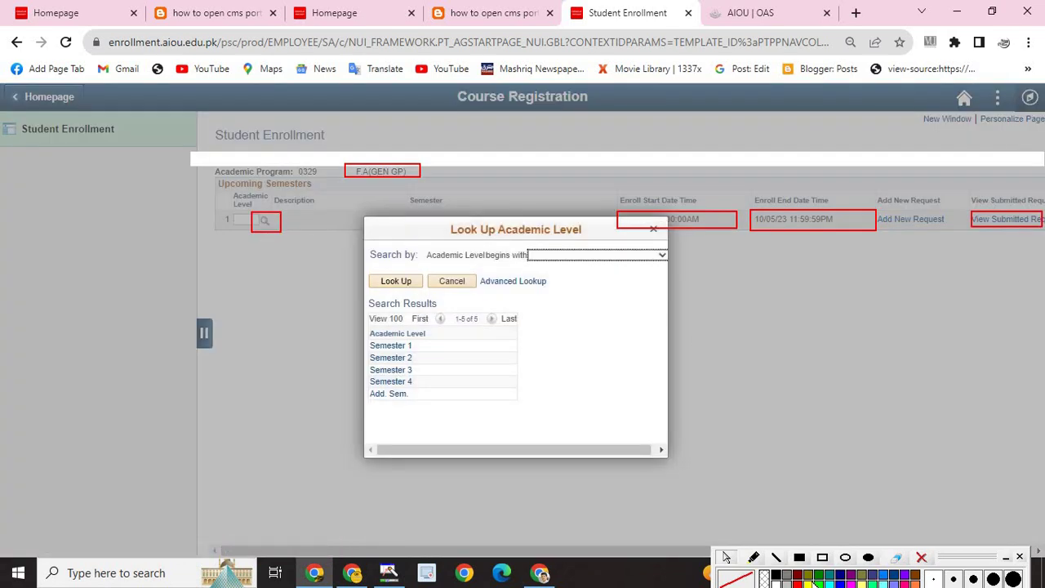
left_click(831, 584)
left_click(823, 557)
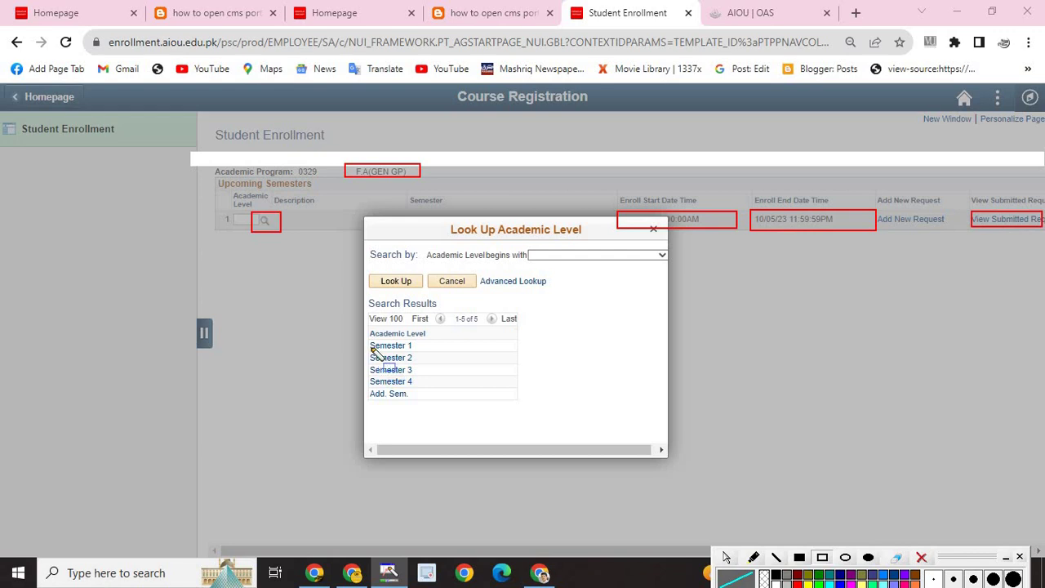
left_click_drag(365, 349, 435, 365)
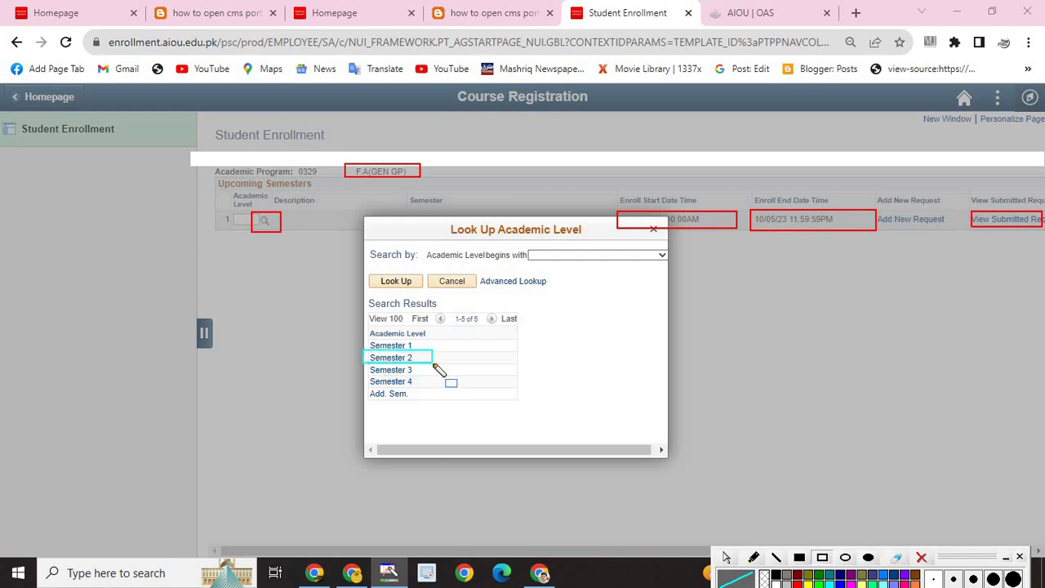
left_click(387, 366)
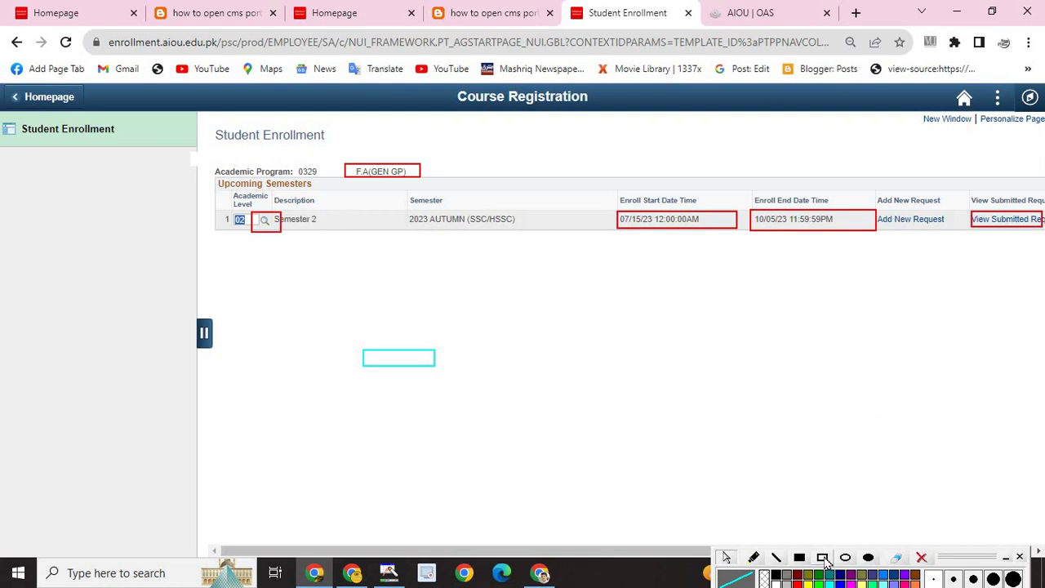
Step: Outline the Add New Request link in yellow and dark blue, and open the Semester 2 request
left_click(823, 559)
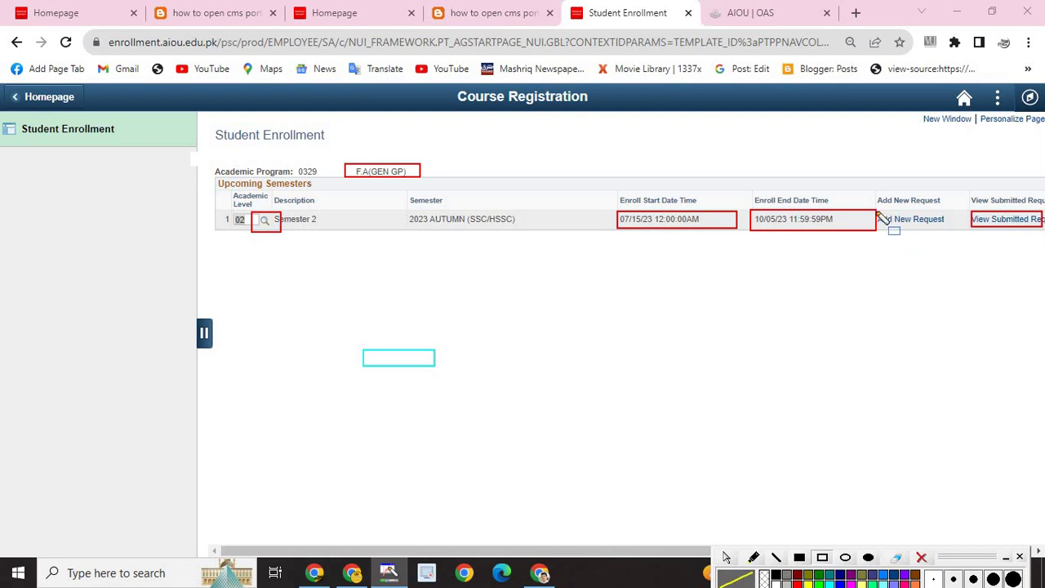
left_click_drag(875, 212, 962, 229)
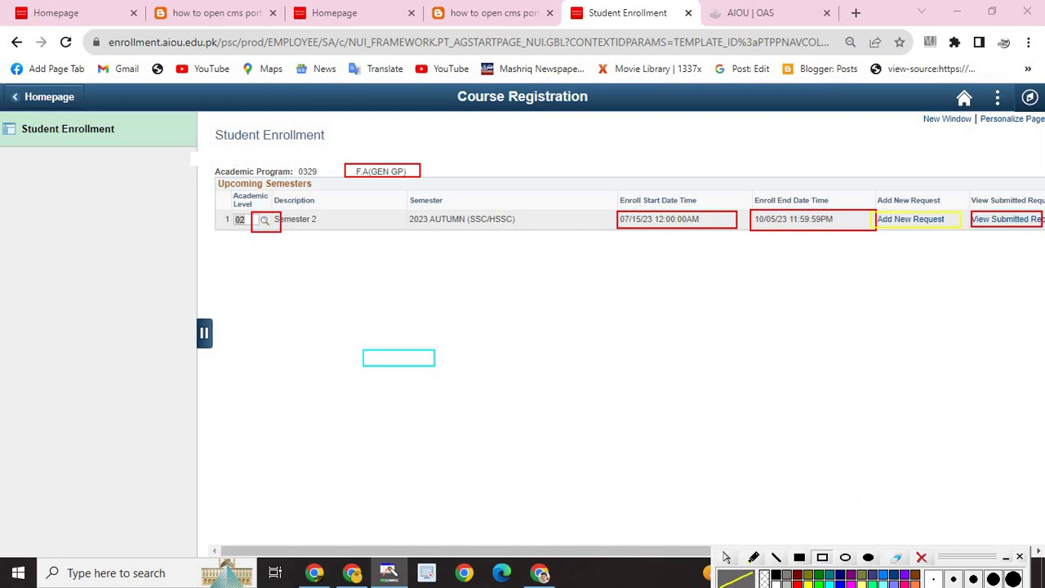
left_click(841, 578)
mouse_move(872, 210)
left_mouse_down()
mouse_move(888, 227)
mouse_move(965, 229)
left_mouse_up()
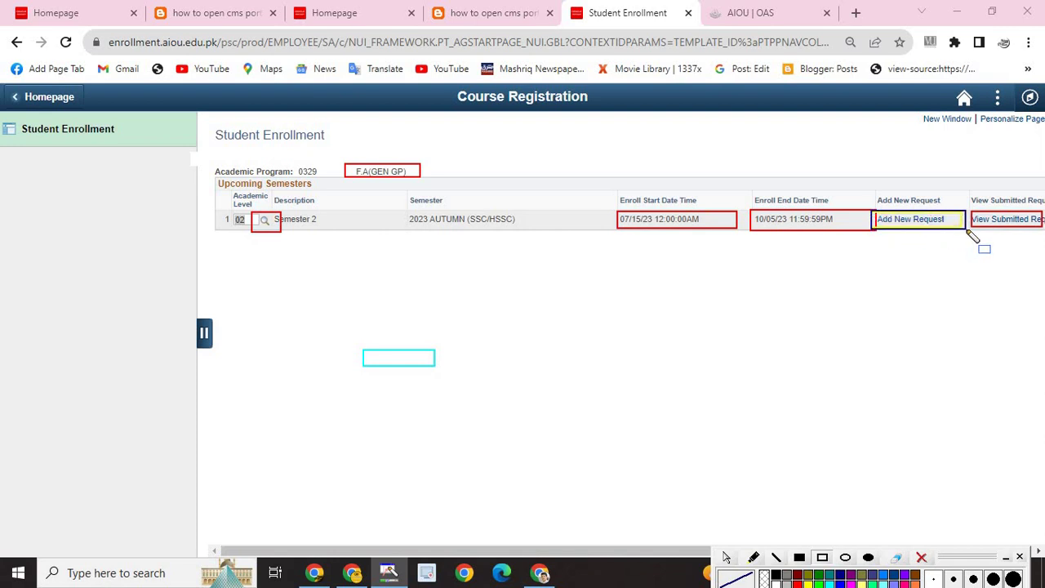
left_click(900, 222)
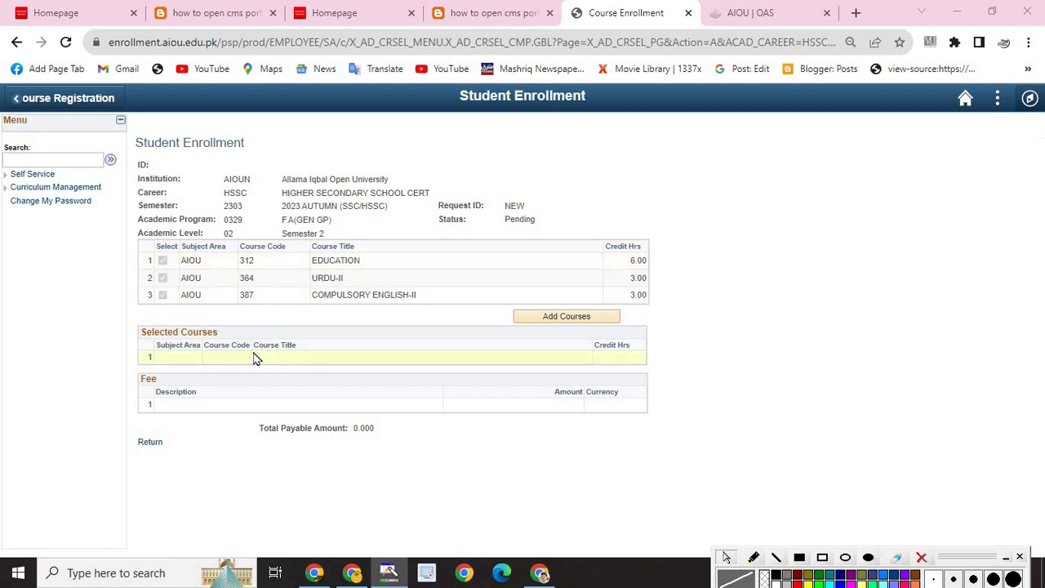
Step: Return to Course Registration, set the academic level to Semester 3 and add a new enrollment request
left_click(24, 99)
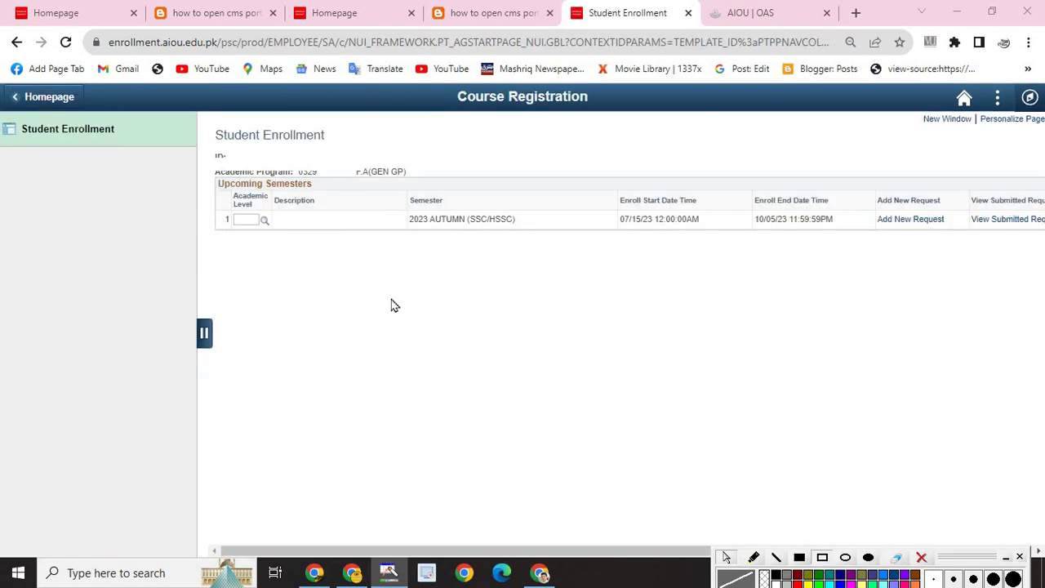
left_click(265, 221)
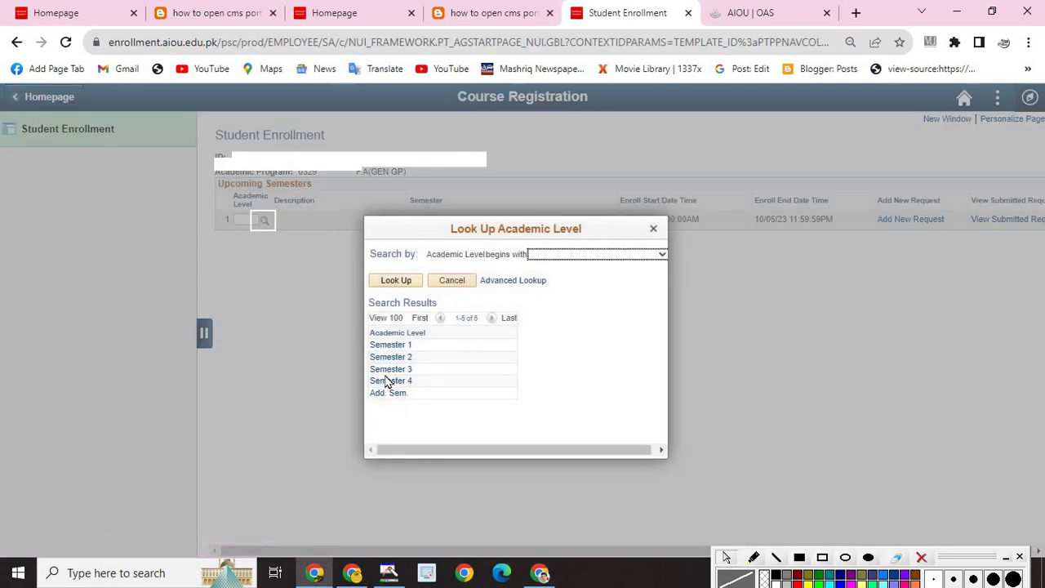
left_click(395, 369)
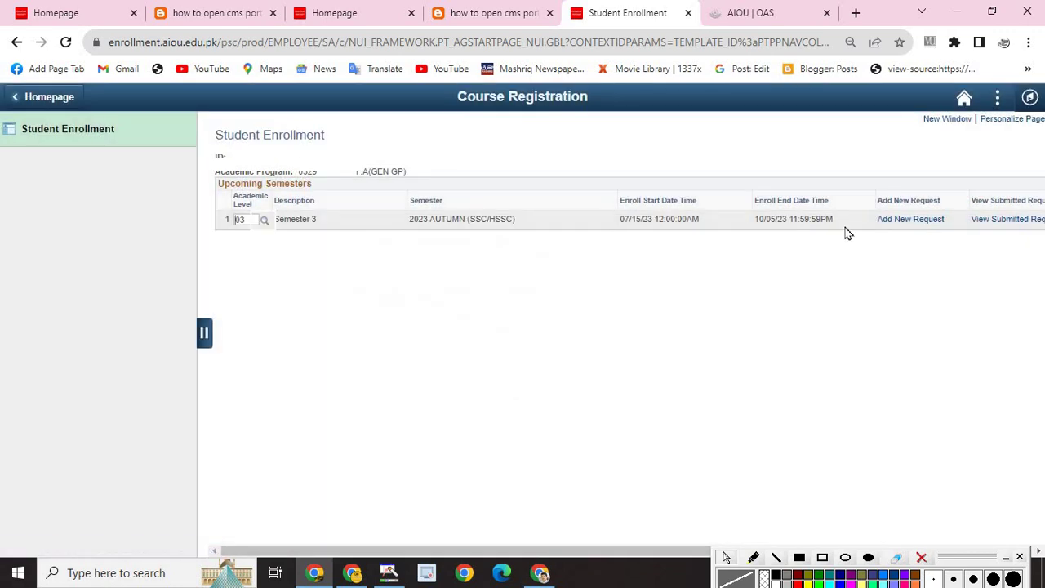
left_click(913, 227)
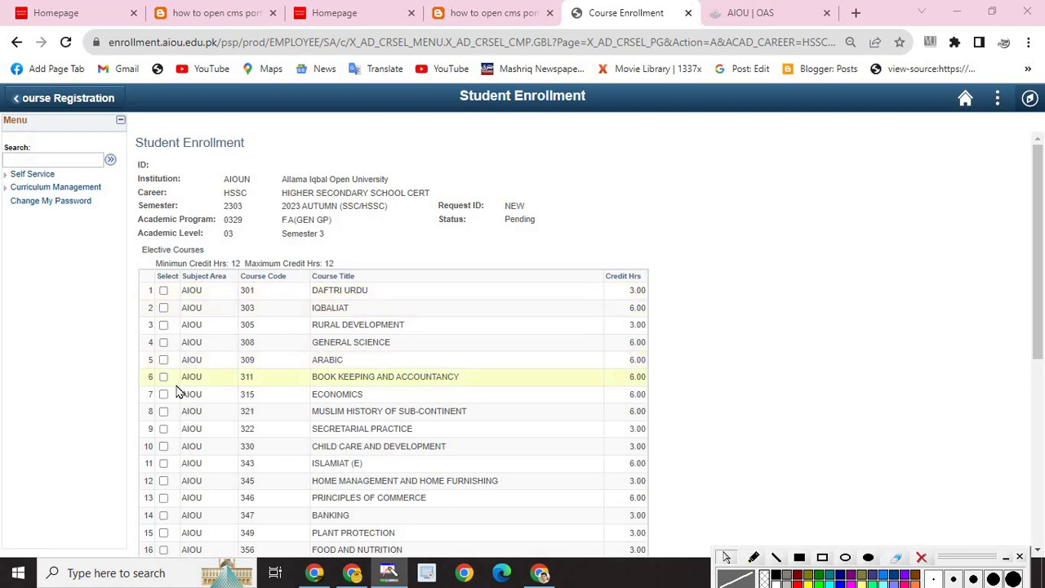
Step: Open the aioustudy.pk website in a new browser tab
left_click(856, 12)
type("aiou")
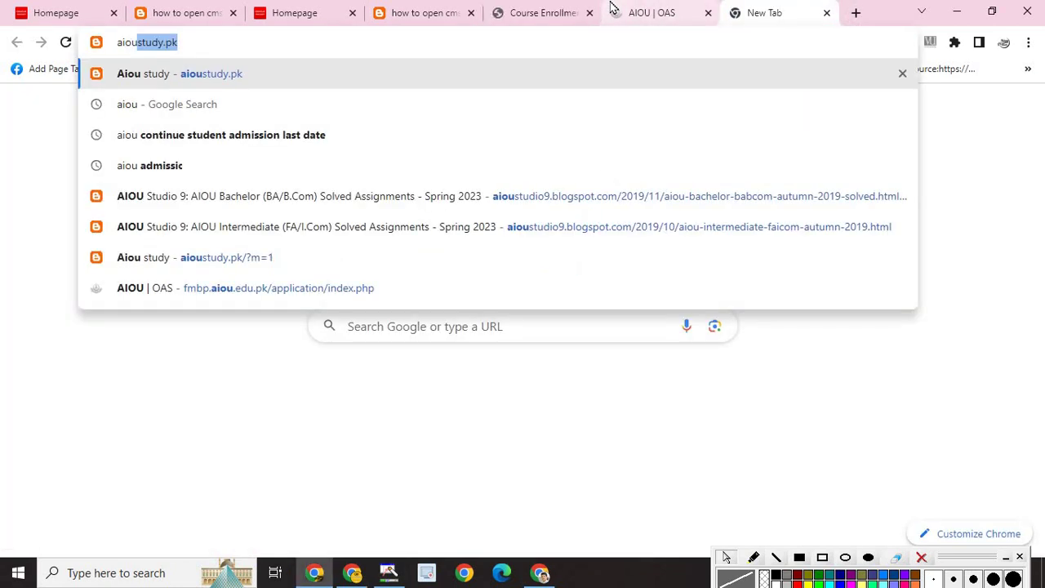
key("Return")
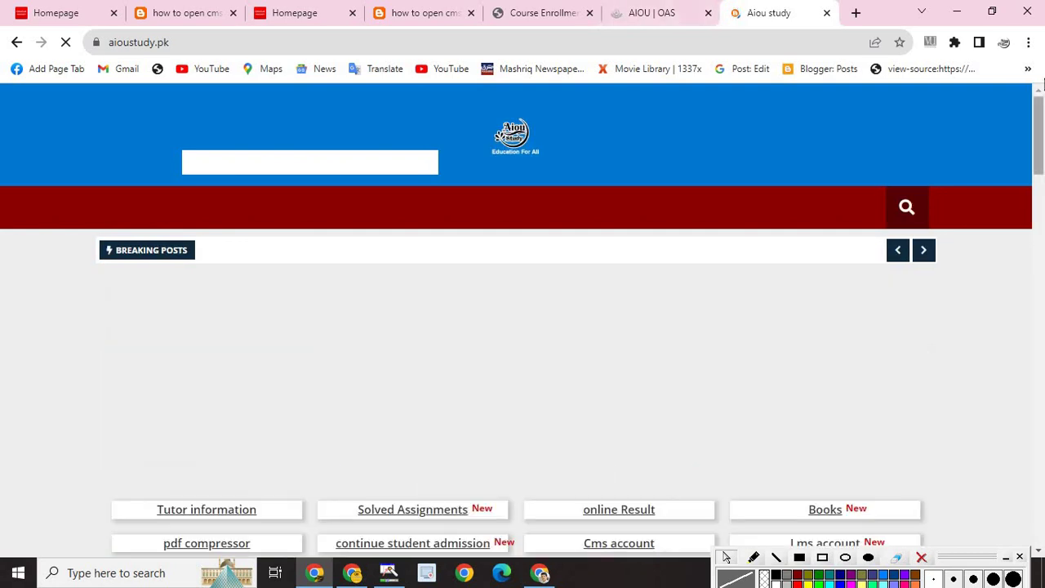
Step: Outline the Admission Autumn 2023 entry on the site's notice board with a red rectangle
scroll(1040, 174, "down", 2)
left_click_drag(1040, 174, 1041, 254)
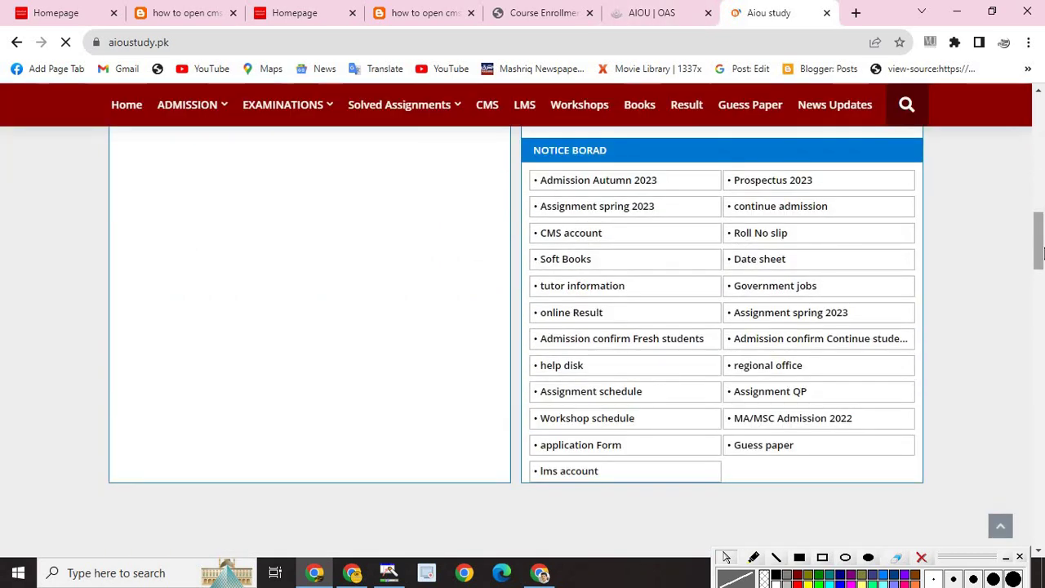
left_click(823, 558)
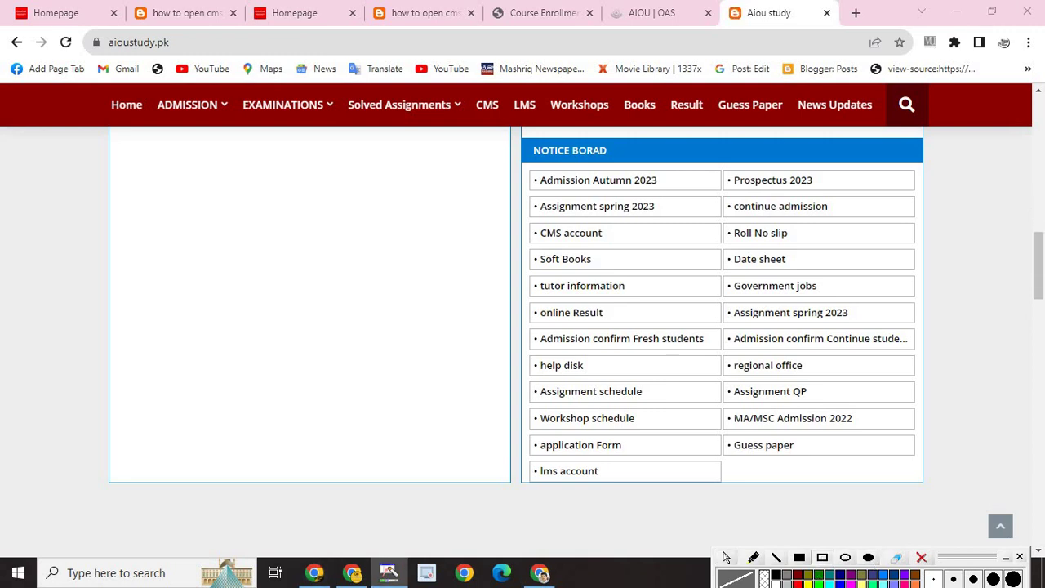
left_click(797, 584)
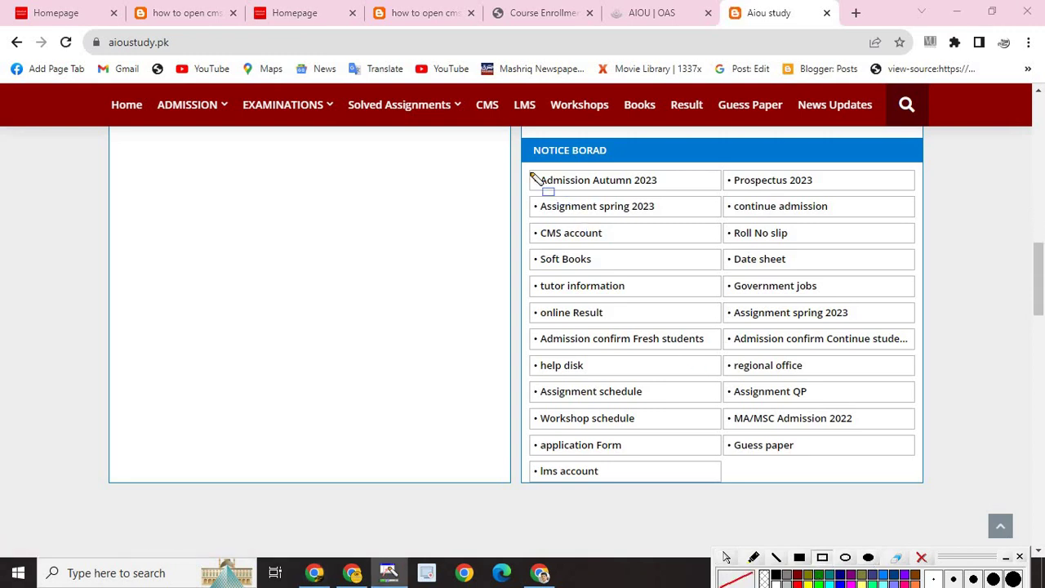
mouse_move(530, 173)
left_mouse_down()
mouse_move(738, 197)
mouse_move(722, 190)
left_mouse_up()
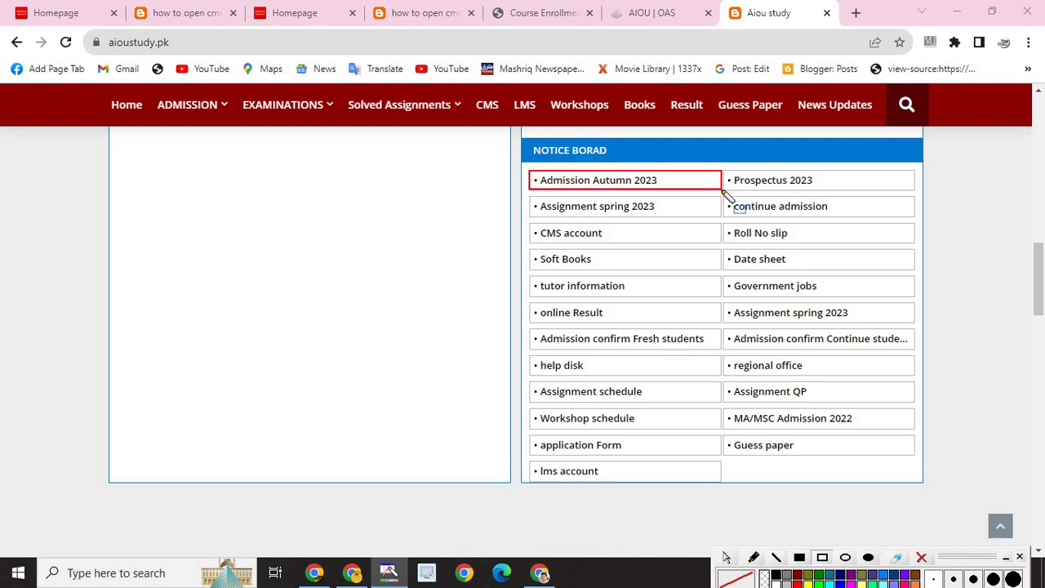
Step: Open the Prospectus 2023 article, clear the red annotation and open the prospectus download above the Matric eligibility criteria
left_click(777, 184)
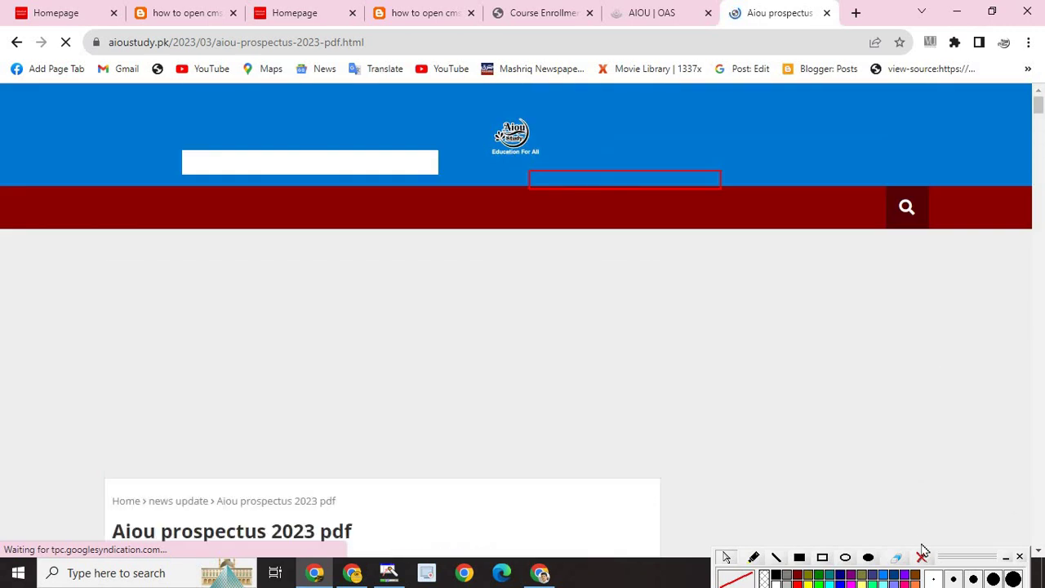
left_click(922, 558)
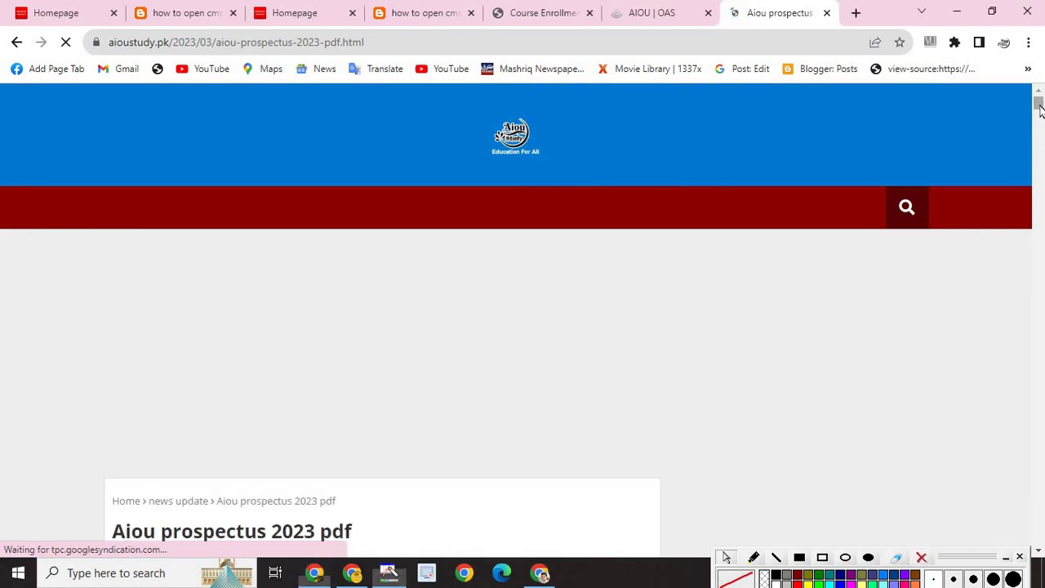
left_click_drag(1039, 108, 1043, 178)
scroll(1043, 178, "up", 1)
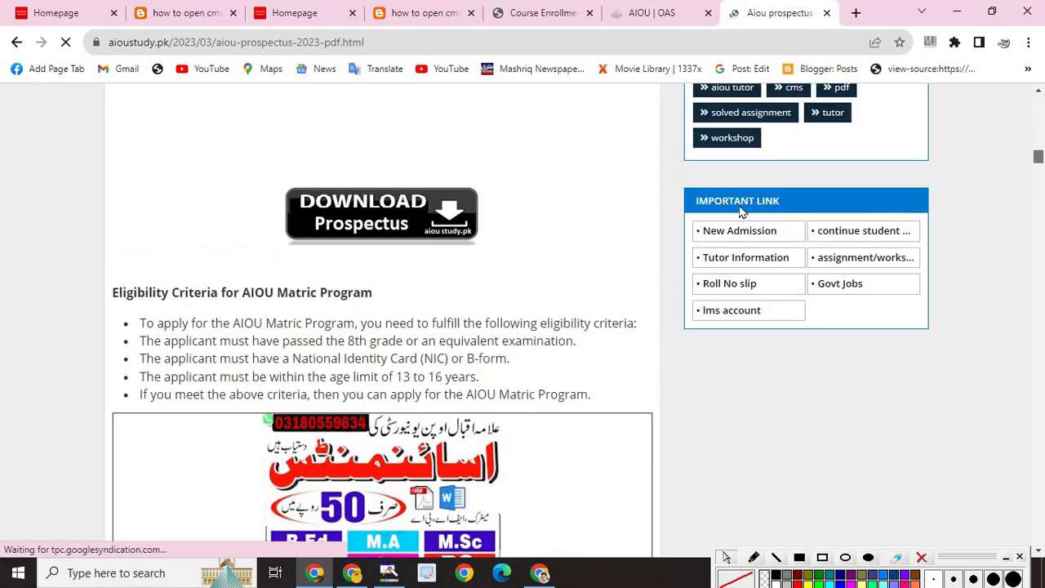
left_click(350, 210)
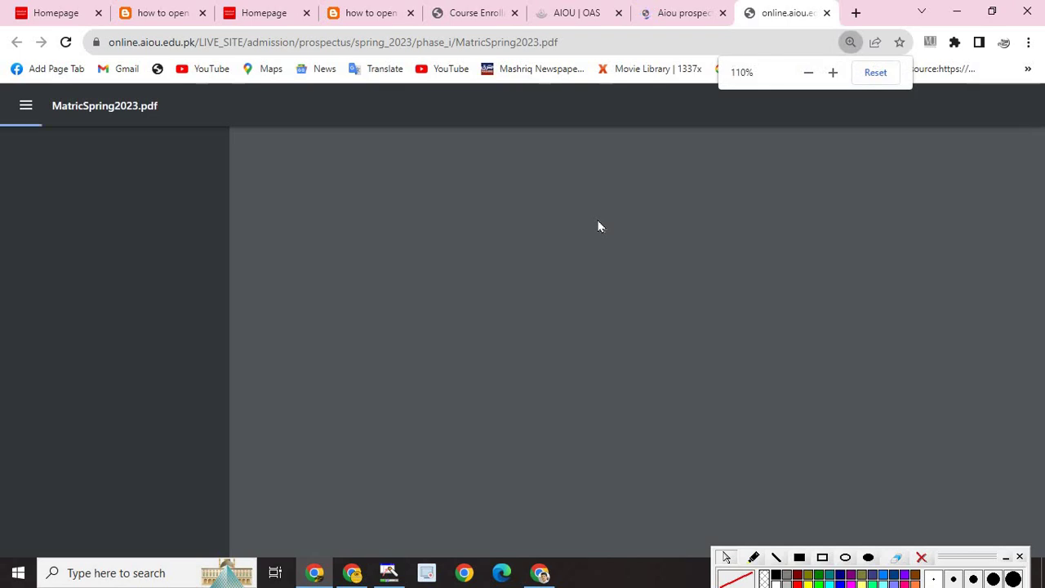
Step: Return to the prospectus article and open the last prospectus download, just above the Aiou solved assignment 2023 heading
left_click(697, 12)
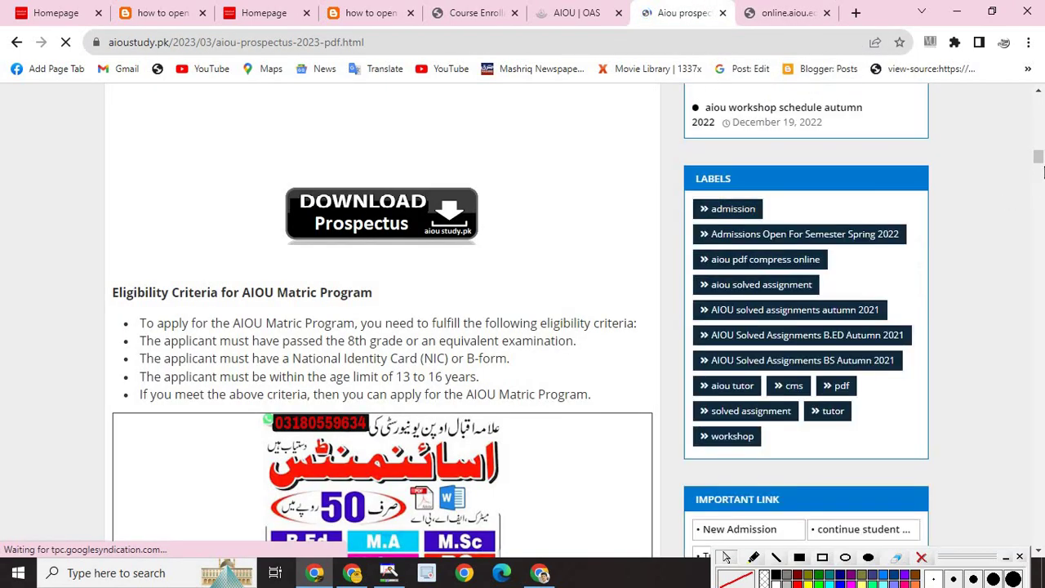
left_click_drag(1037, 164, 1038, 242)
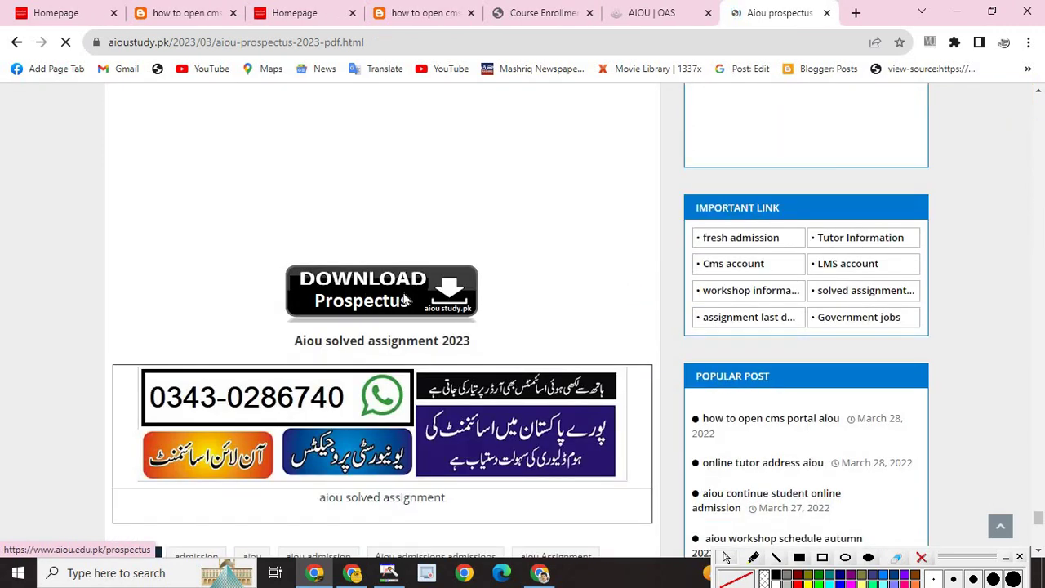
left_click(406, 301)
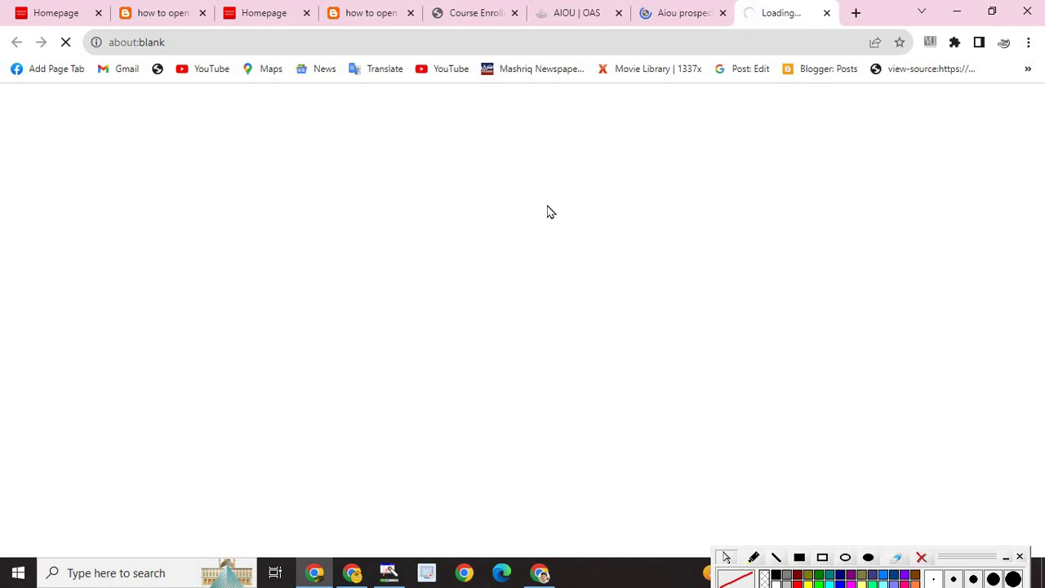
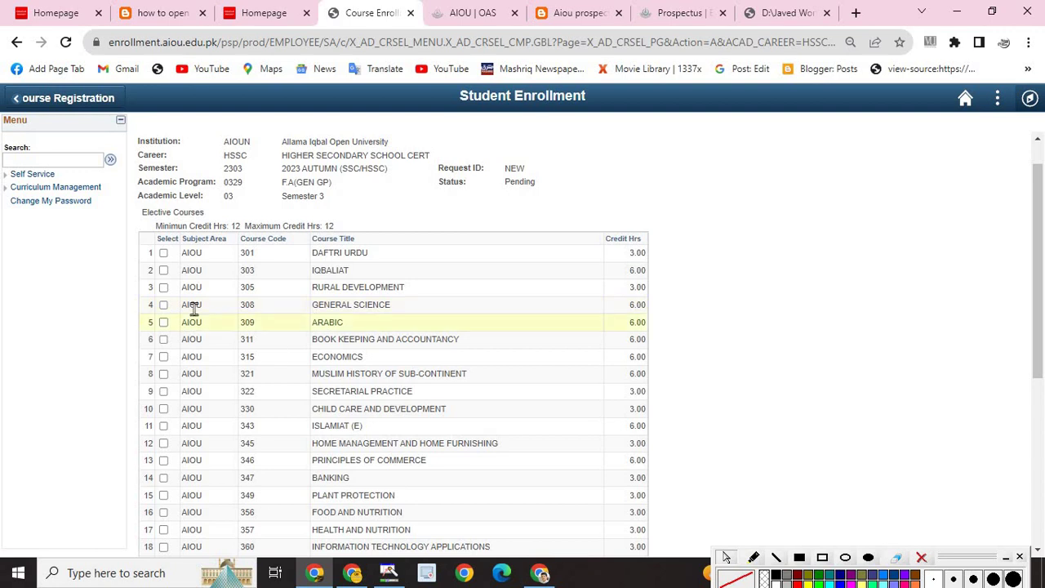
Step: Highlight the relevant credit hours and select the elective courses 303 IQBALIAT and 308 GENERAL SCIENCE for Semester 3
double_click(637, 271)
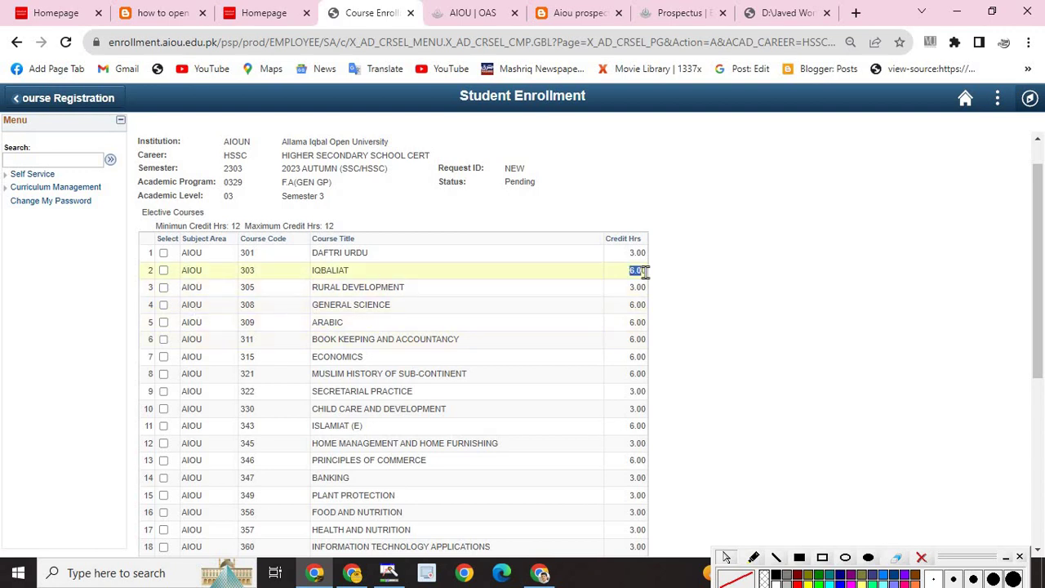
left_click(164, 270)
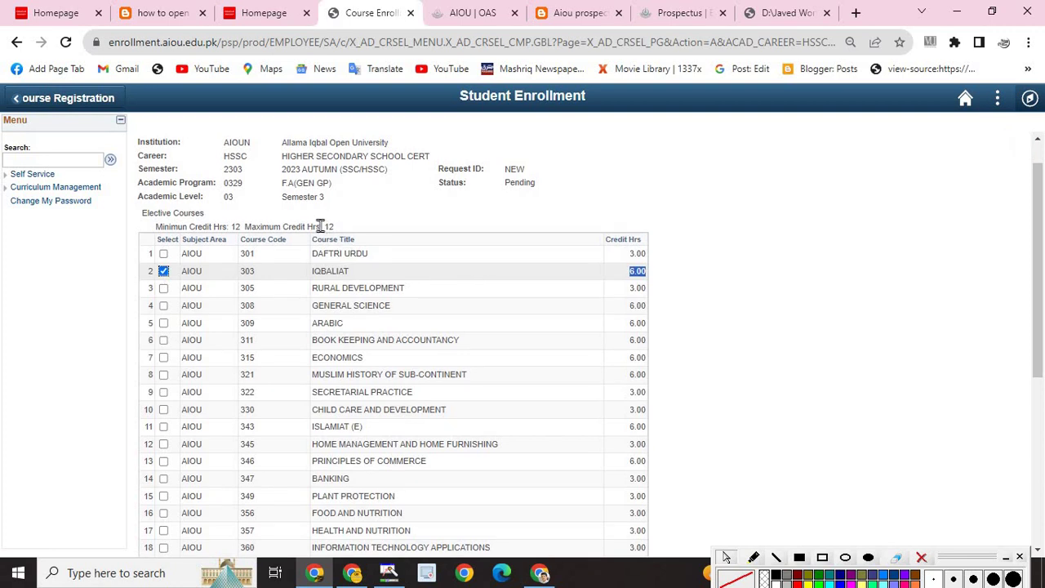
left_click_drag(321, 226, 349, 231)
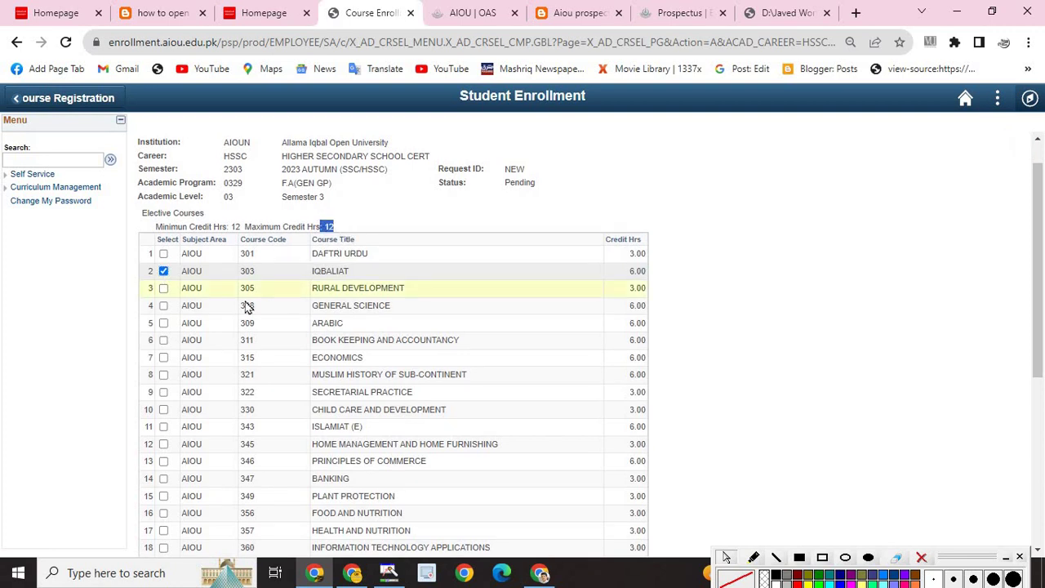
double_click(635, 306)
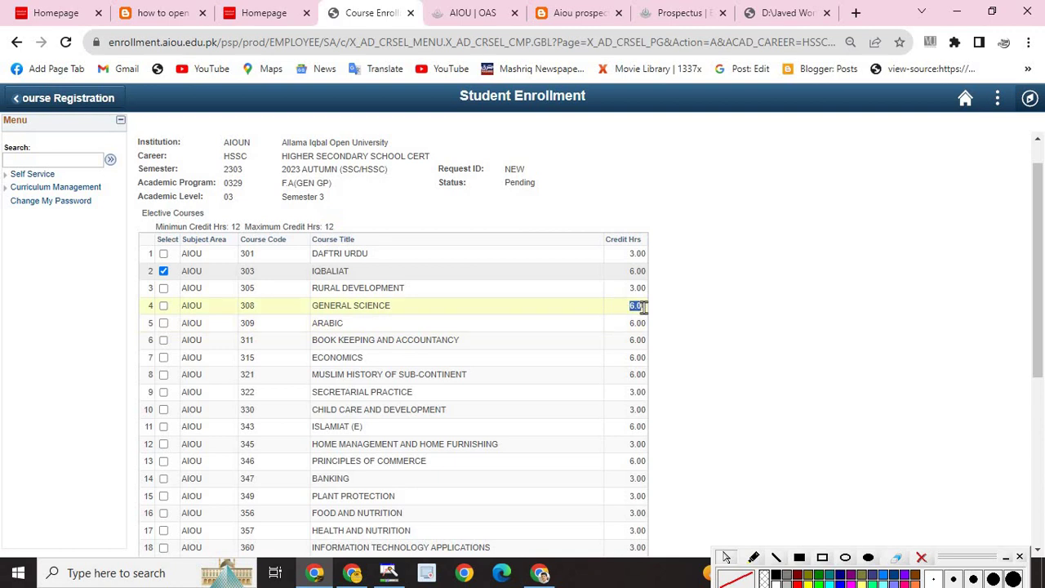
left_click(164, 307)
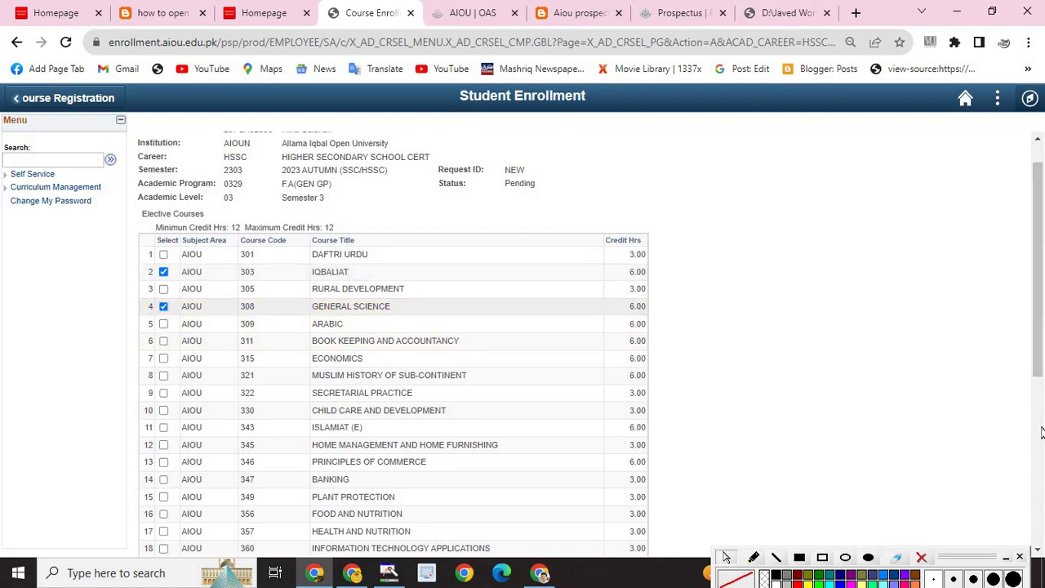
left_click_drag(1037, 334, 1039, 505)
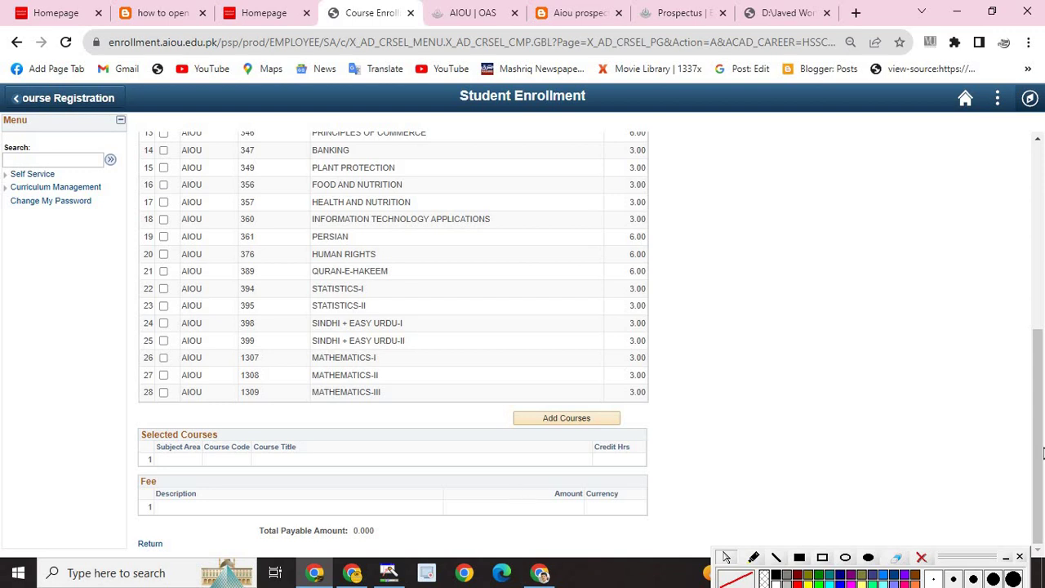
Step: Check the semester course options in the FA Autumn 2023 prospectus PDF and return to the Student Enrollment page
left_click(694, 14)
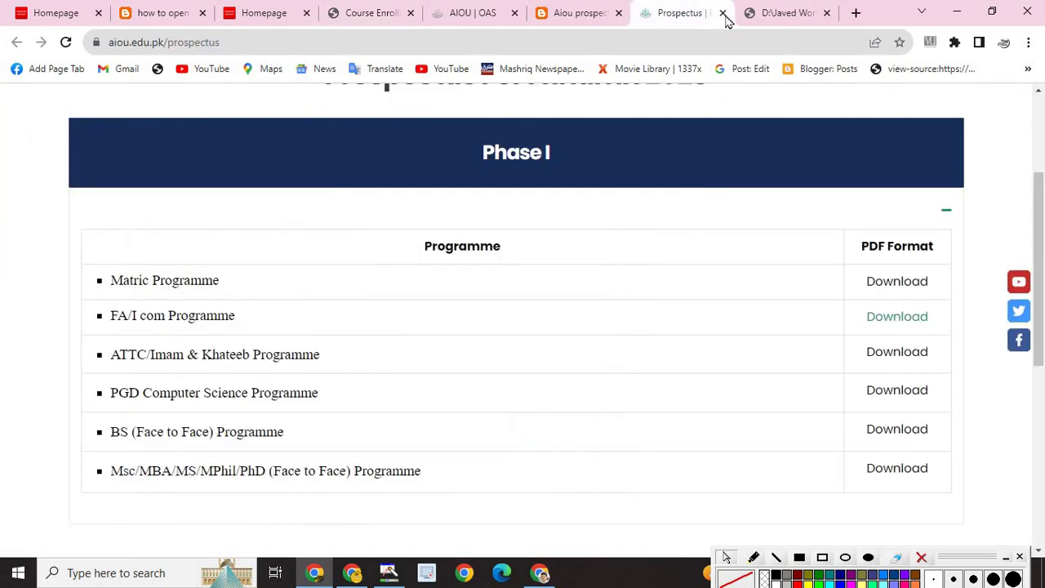
left_click(779, 13)
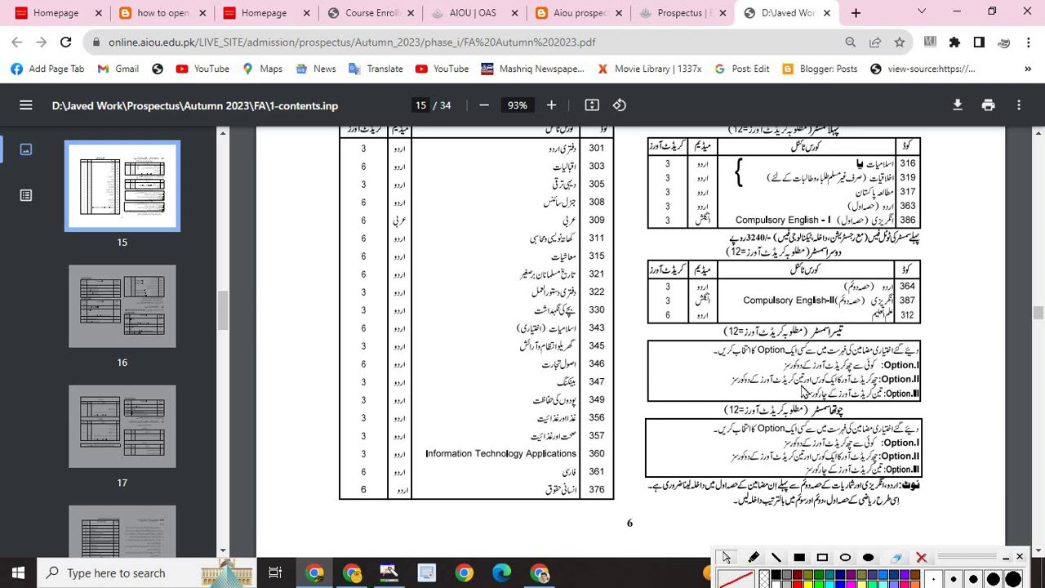
left_click(269, 12)
left_click(361, 10)
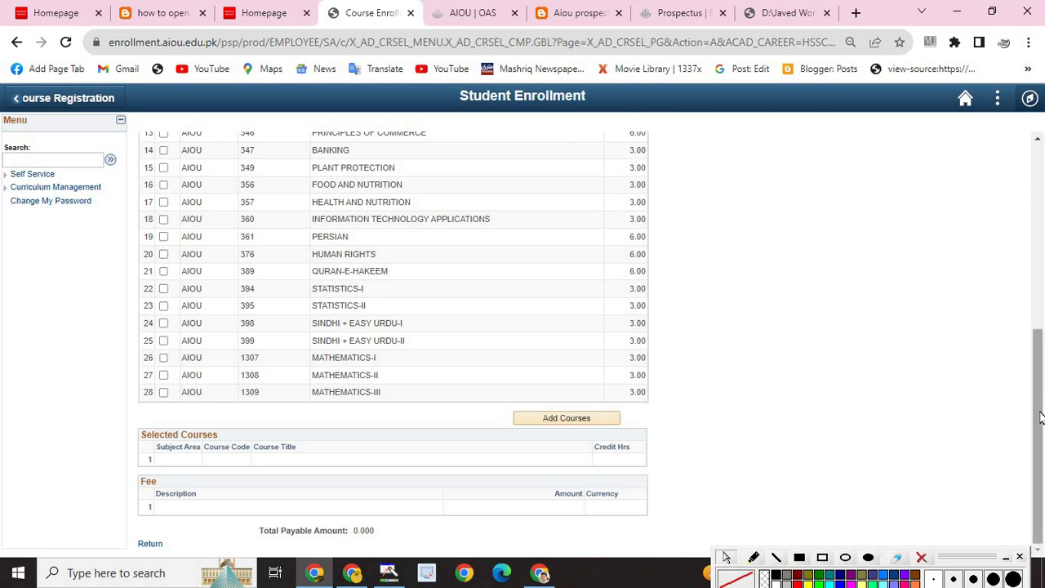
Step: Deselect 308 GENERAL SCIENCE and select 305 RURAL DEVELOPMENT and 322 SECRETARIAL PRACTICE as electives instead
left_click_drag(1041, 395, 1041, 299)
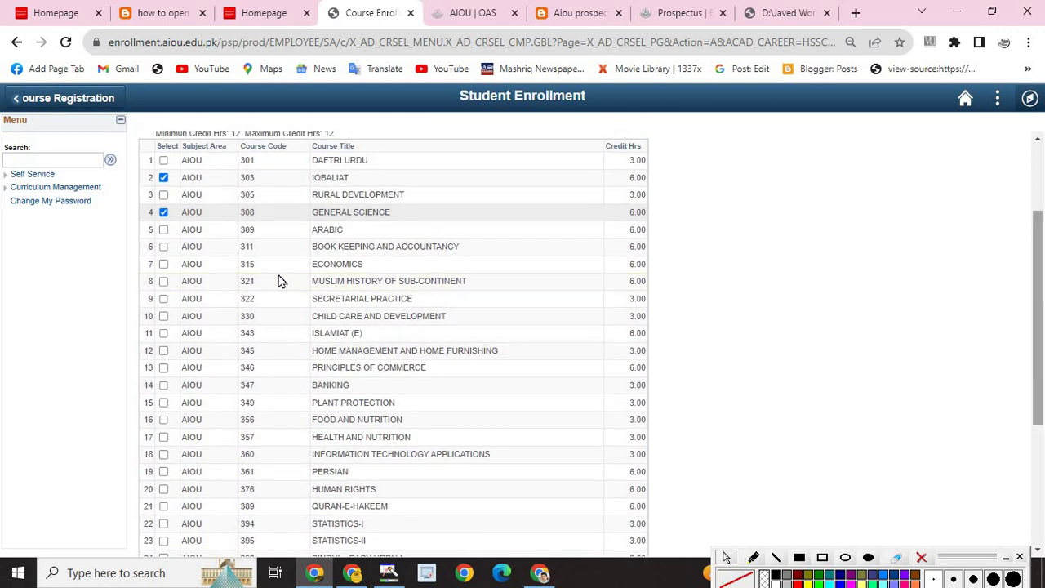
left_click(164, 213)
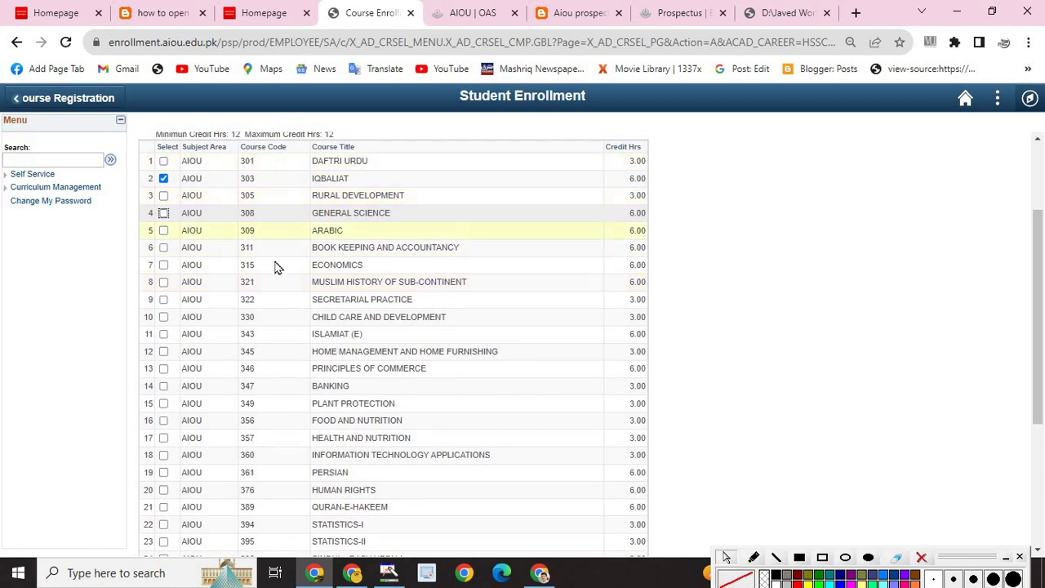
left_click(163, 196)
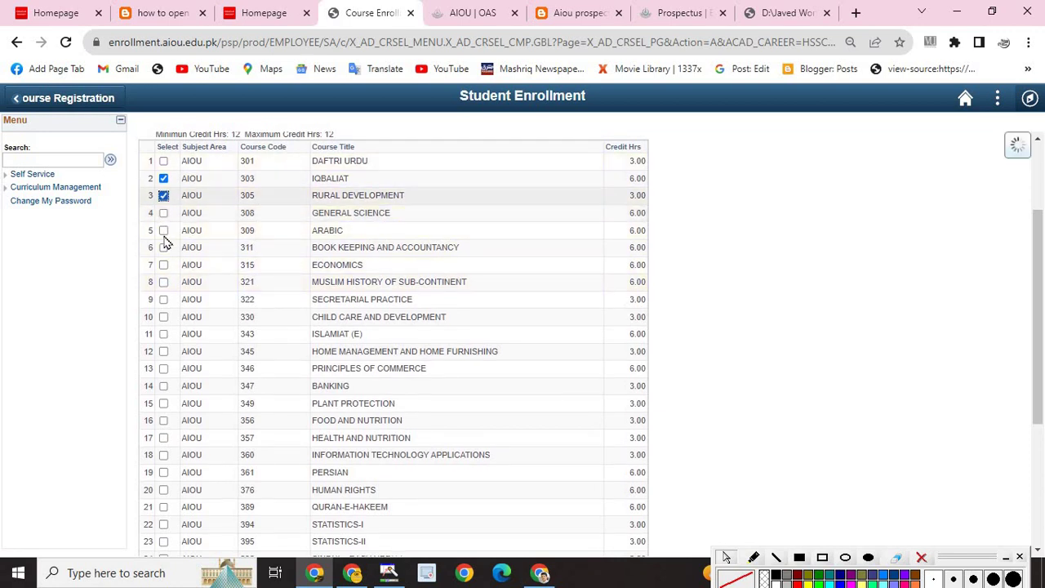
left_click(163, 302)
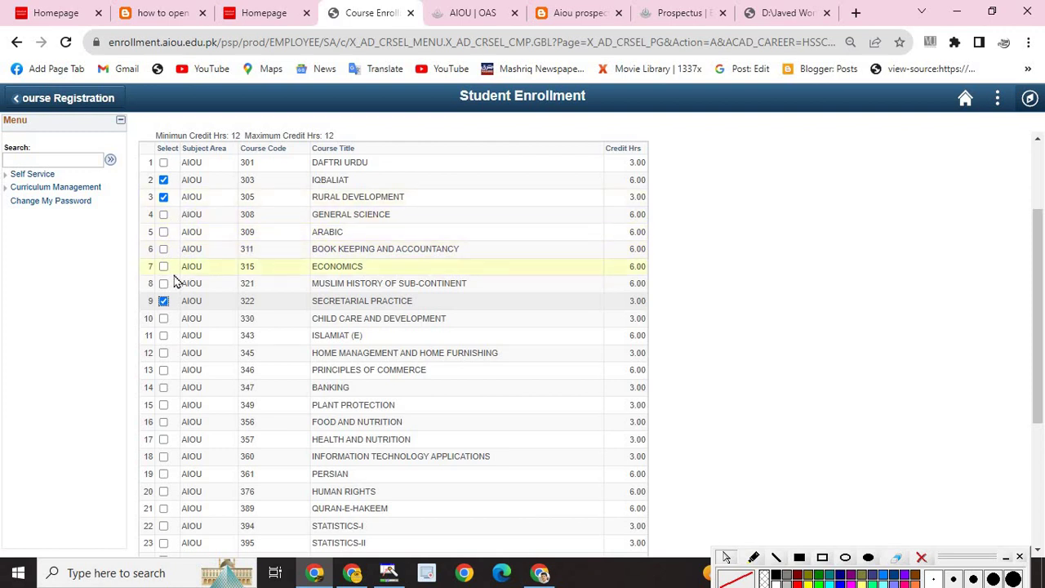
Step: Check the general group semester options in the FA Autumn 2023 prospectus PDF and return to the Student Enrollment page
left_click(582, 12)
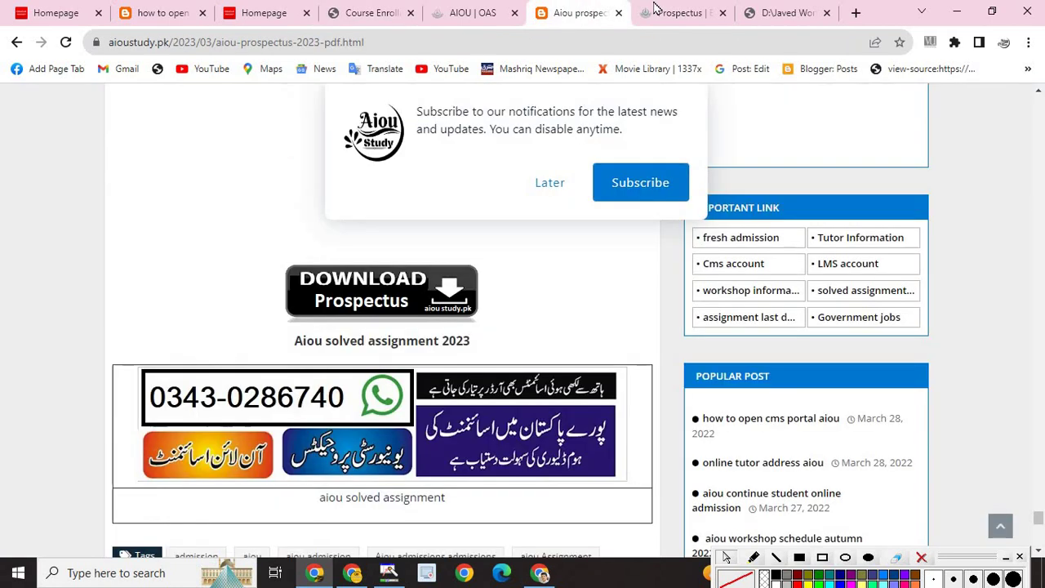
left_click(663, 13)
left_click(774, 12)
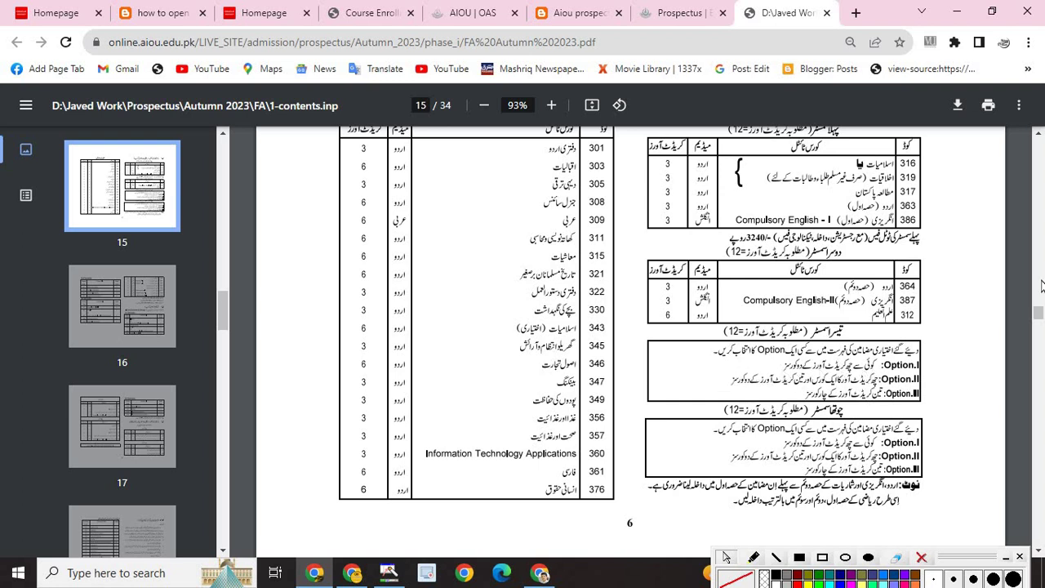
scroll(1038, 317, "up", 1)
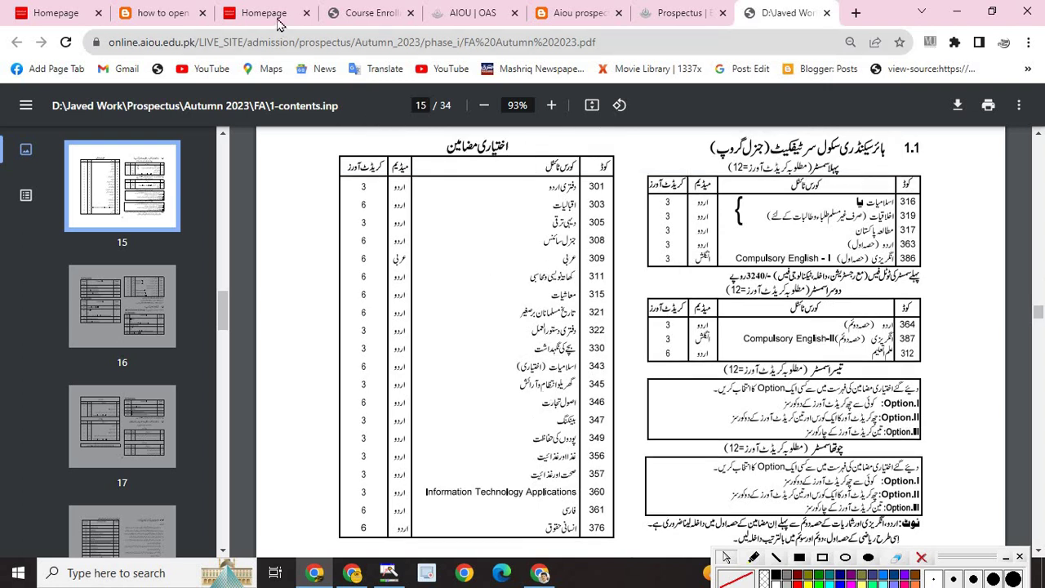
left_click(363, 13)
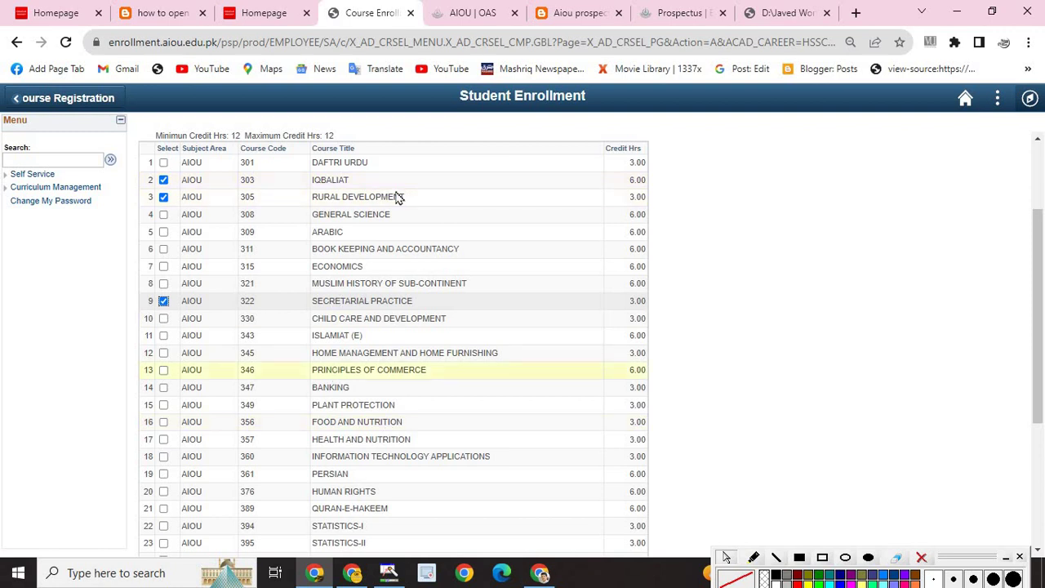
Step: Move the FA prospectus PDF tab directly beside the course enrollment tab and return to the Student Enrollment page
left_click_drag(760, 10, 456, 10)
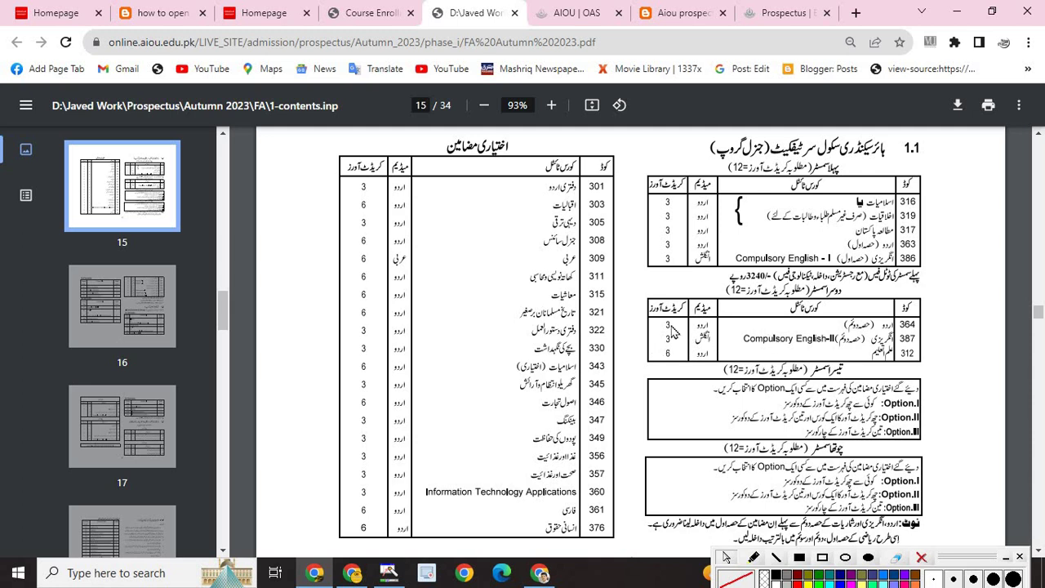
left_click(292, 15)
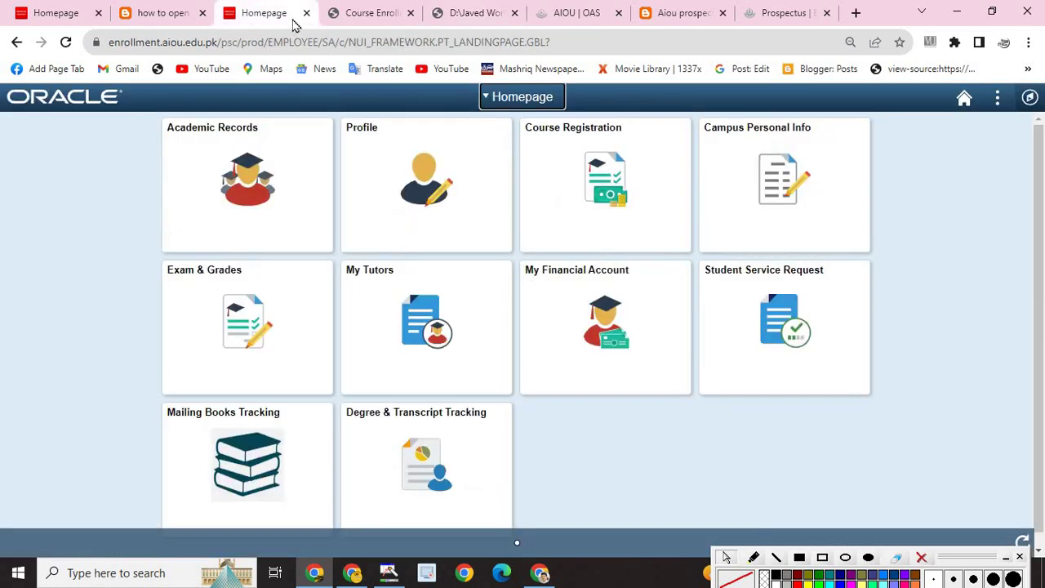
left_click(372, 13)
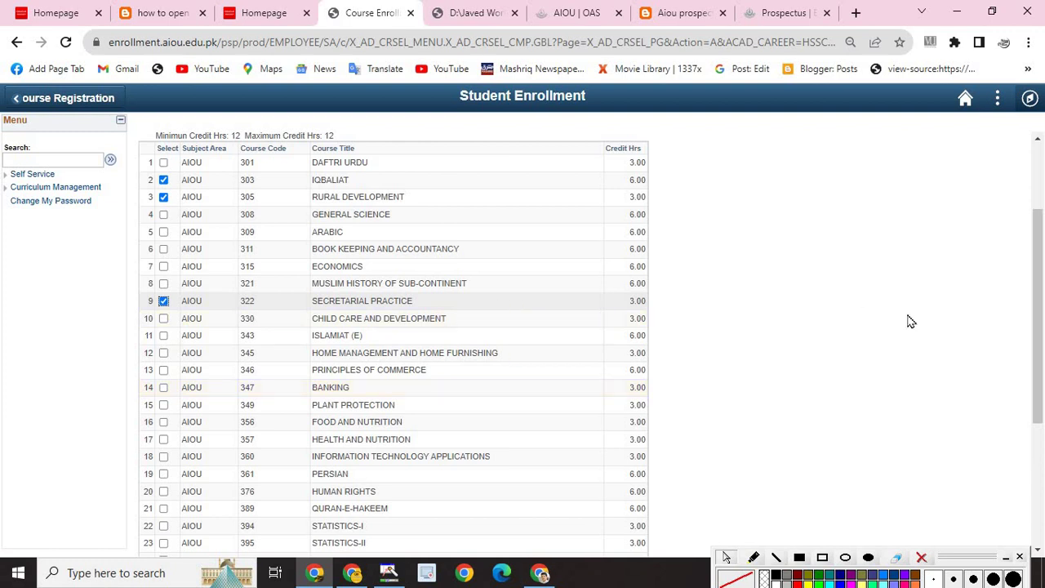
Step: Add the selected elective courses to the Semester 3 enrollment and submit the request
left_click_drag(1041, 329, 1042, 471)
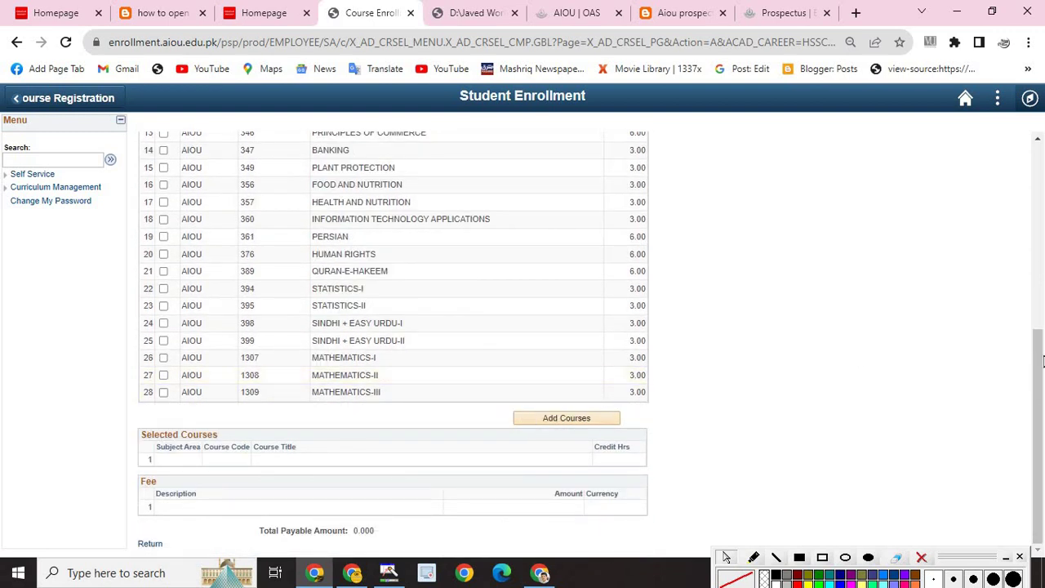
left_click(555, 419)
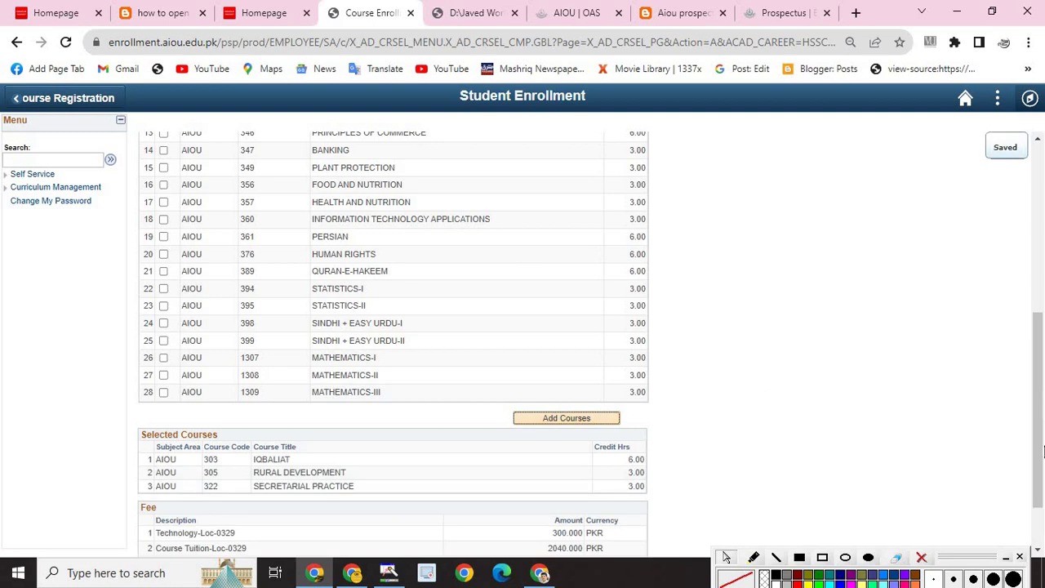
left_click_drag(1043, 452, 1042, 487)
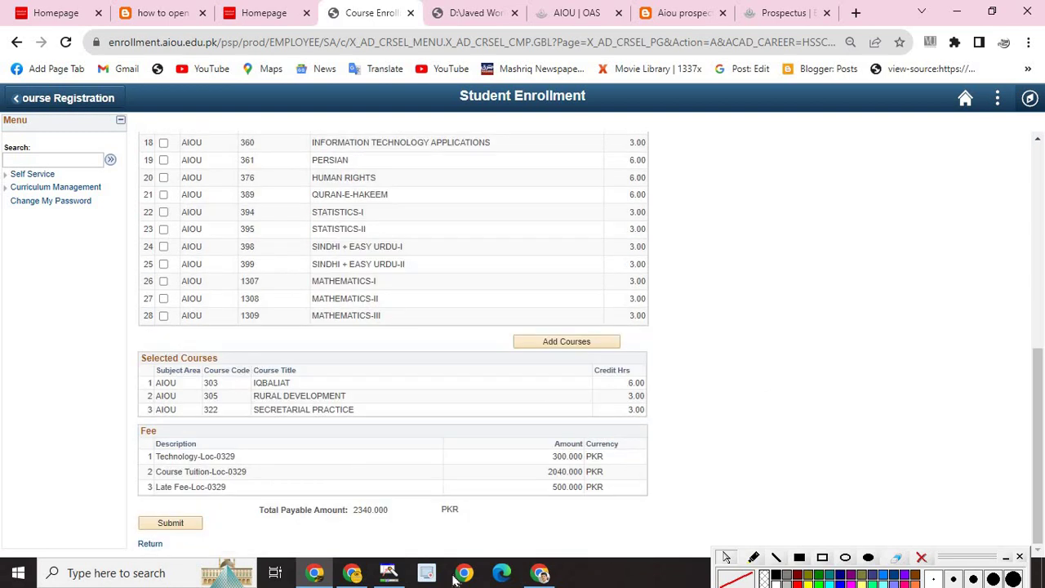
left_click(181, 526)
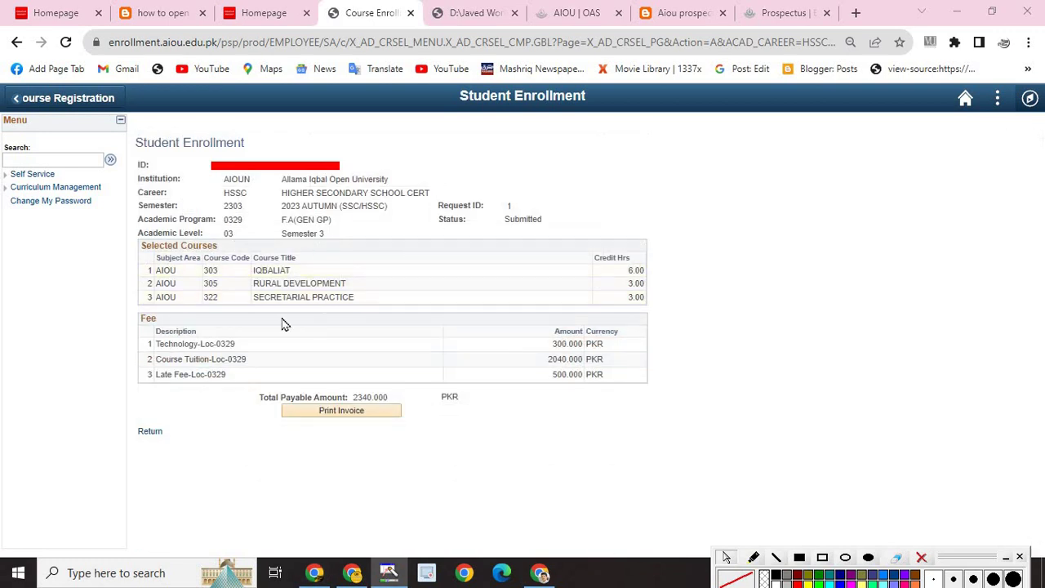
Step: Point out the credit hours of the submitted courses and open the printable fee invoice
left_click_drag(635, 272, 628, 273)
left_click(628, 294)
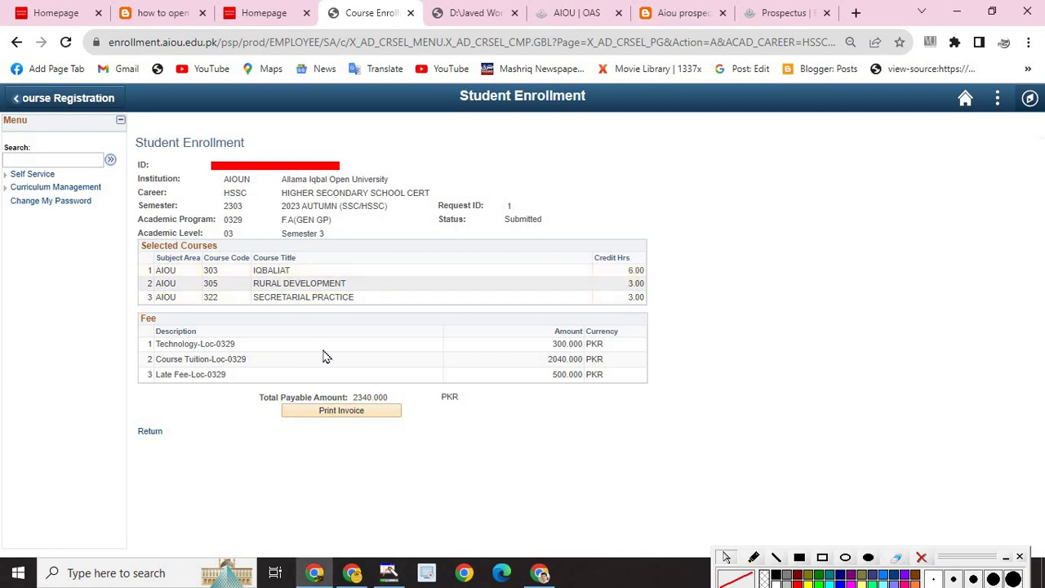
left_click(364, 412)
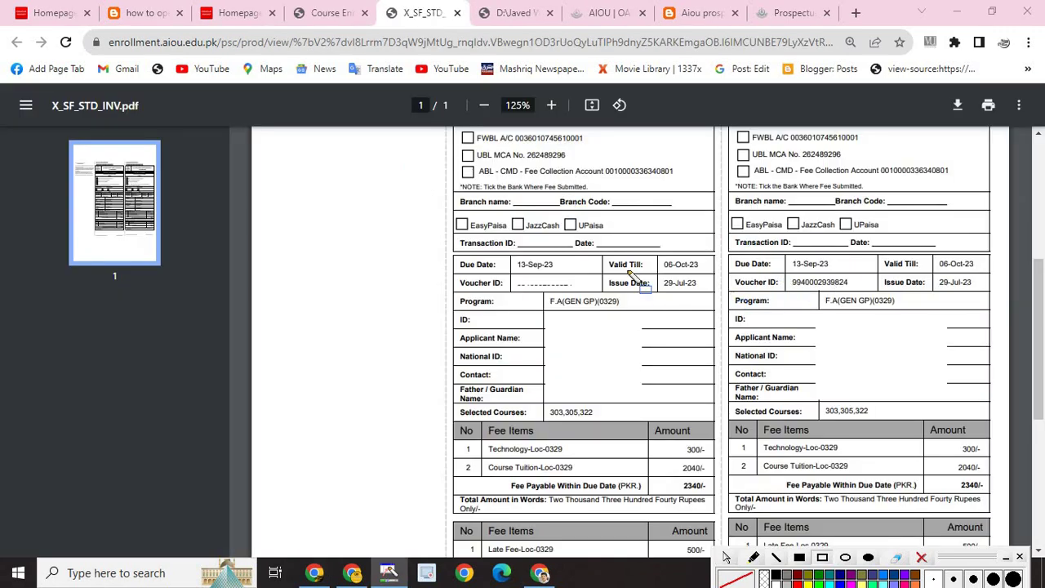
Step: Outline the invoice's due date, valid-till date, payable fee, late fee and selected courses in red, and highlight the voucher ID
left_click_drag(509, 257, 605, 277)
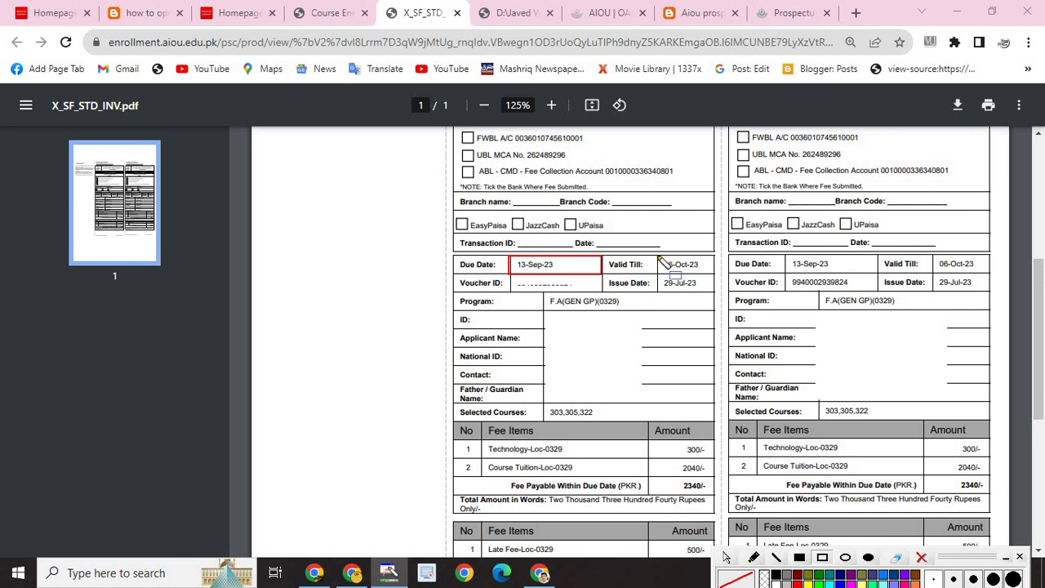
left_click_drag(658, 258, 705, 274)
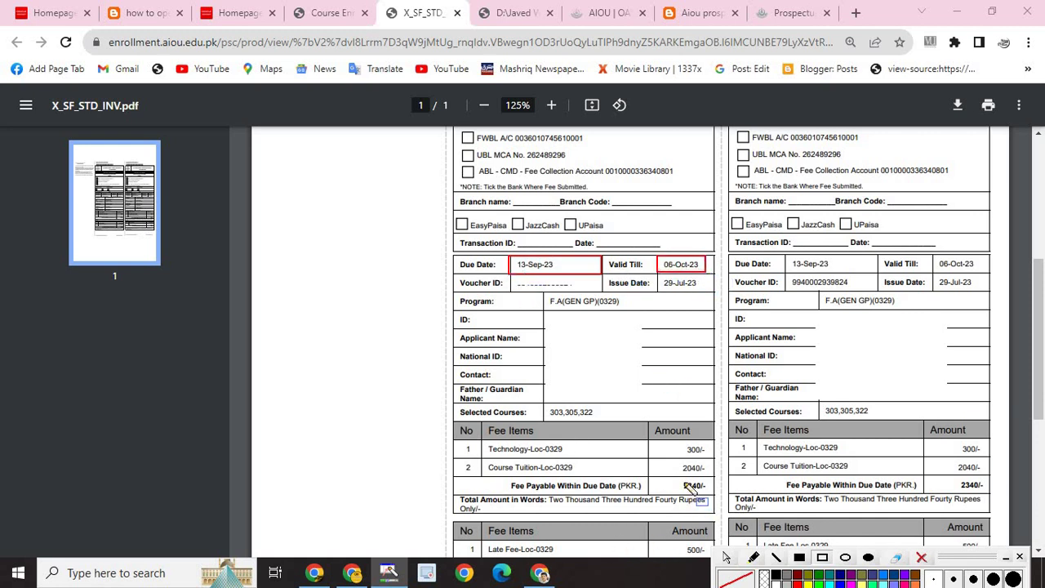
left_click_drag(675, 478, 713, 493)
left_click_drag(676, 542, 711, 557)
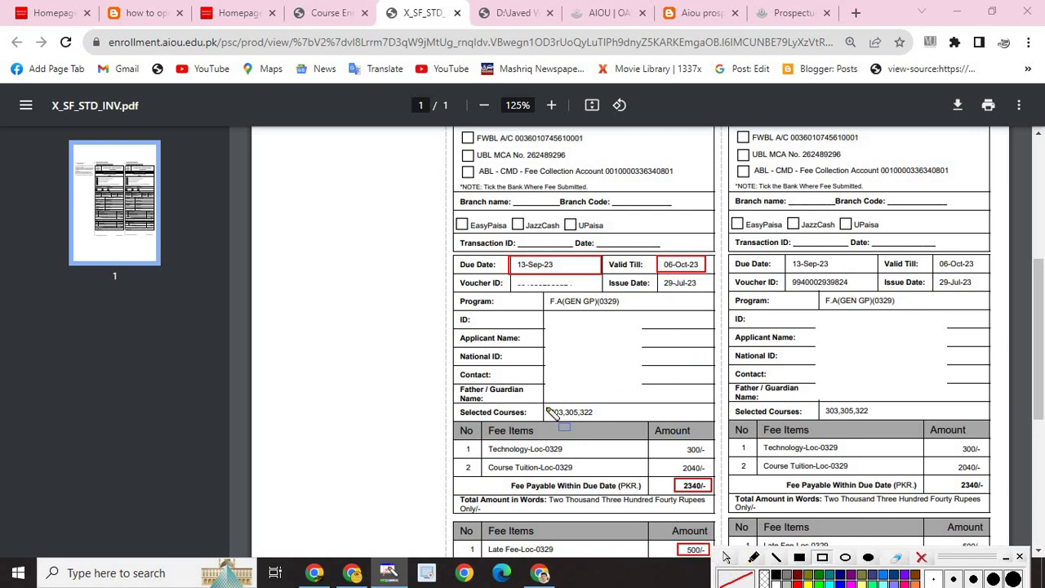
left_click_drag(546, 406, 619, 423)
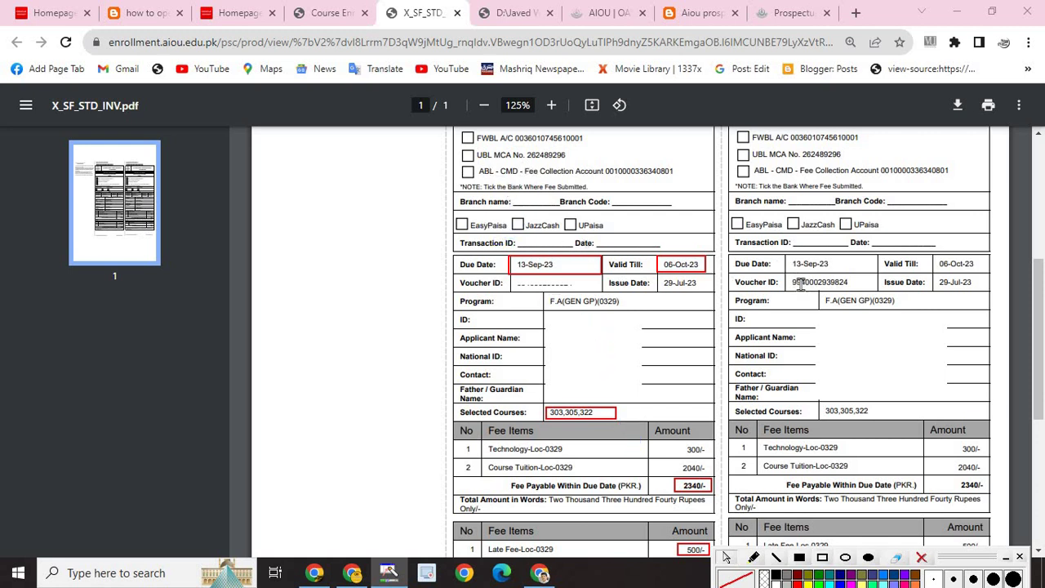
left_click_drag(789, 282, 858, 284)
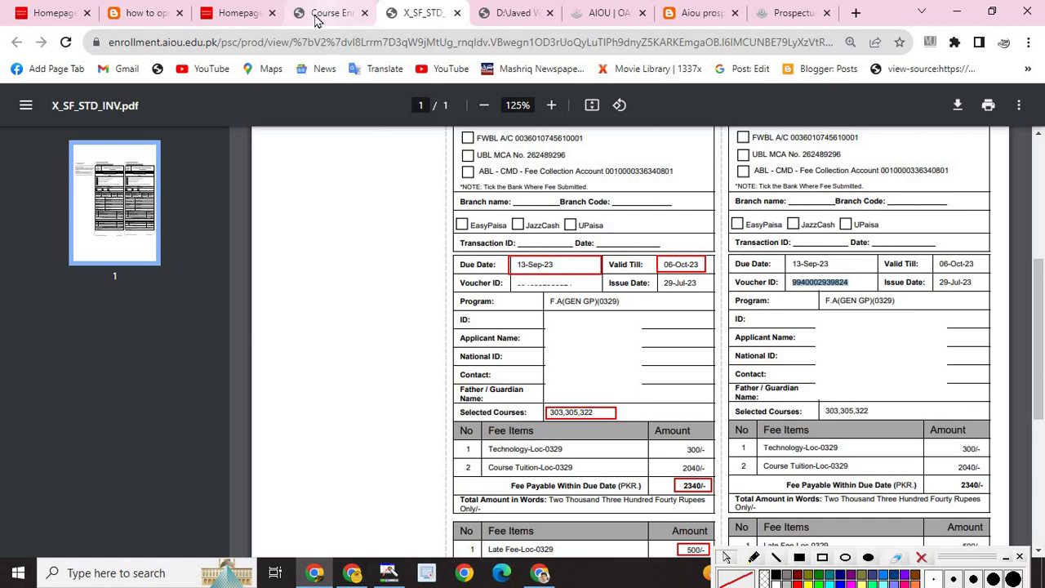
Step: Open the submitted enrollment requests for 2023 AUTUMN from Course Registration and check the request's fee status
left_click(237, 13)
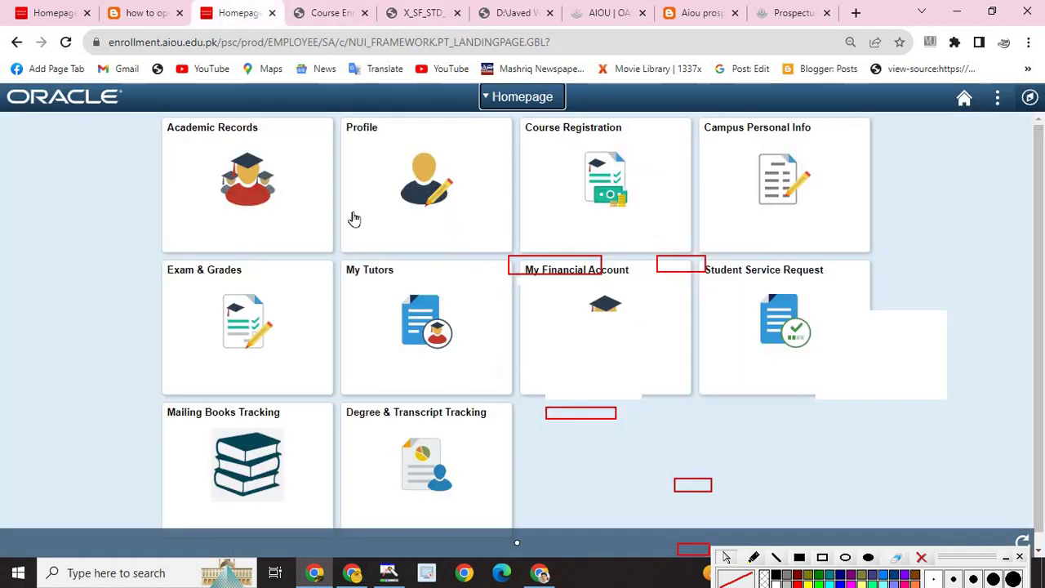
left_click(579, 148)
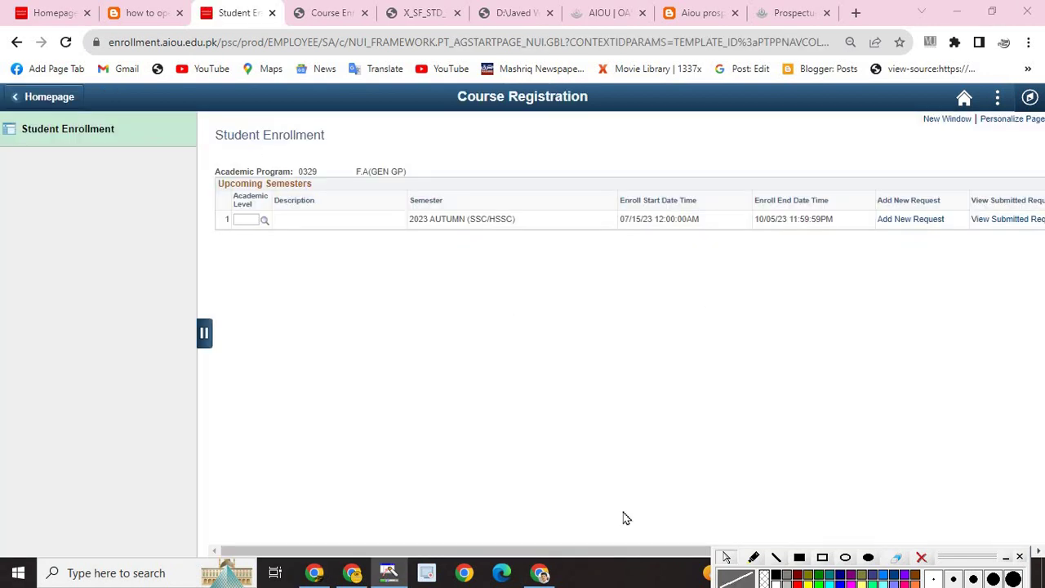
left_click_drag(590, 553, 635, 553)
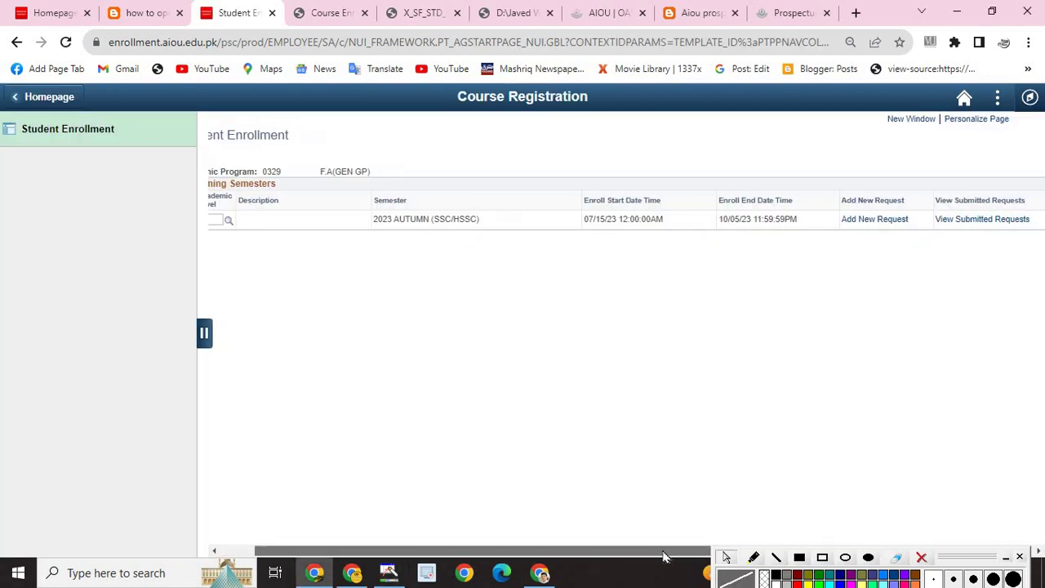
left_click(956, 229)
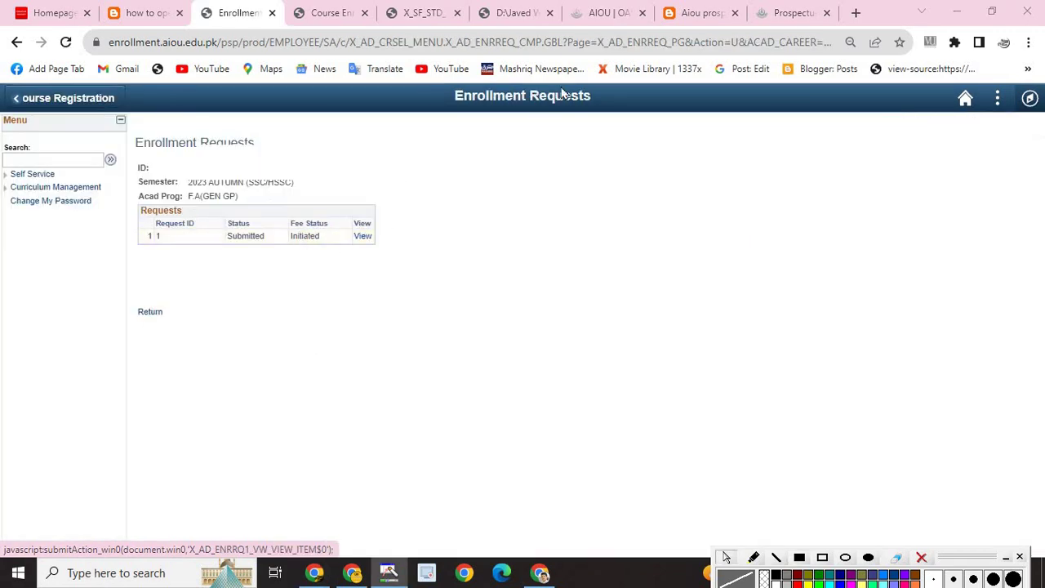
double_click(299, 235)
left_click(319, 270)
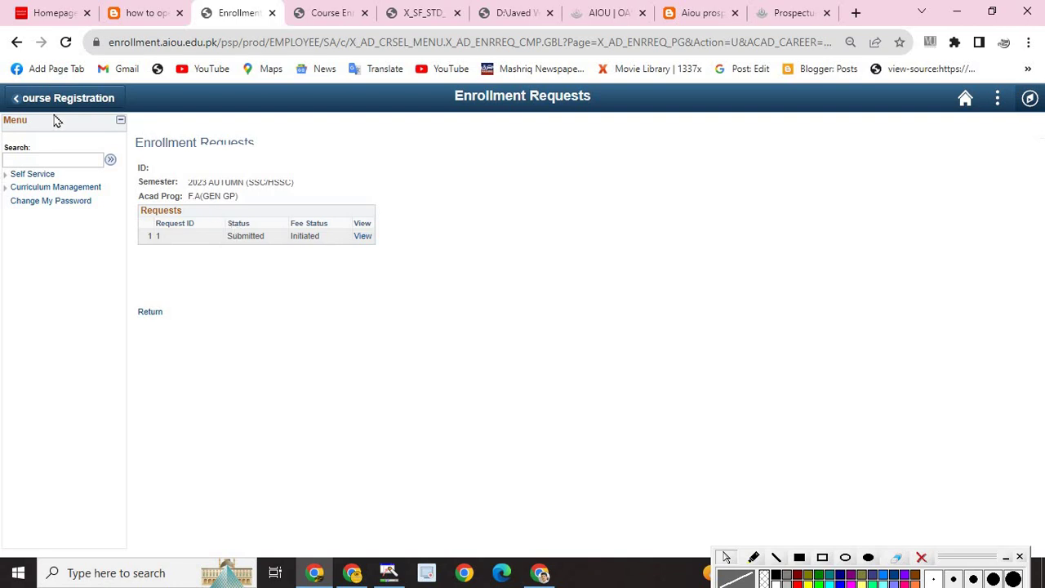
Step: Return to Course Registration and set the academic level of the 2023 AUTUMN semester to Add. Sem
left_click(24, 103)
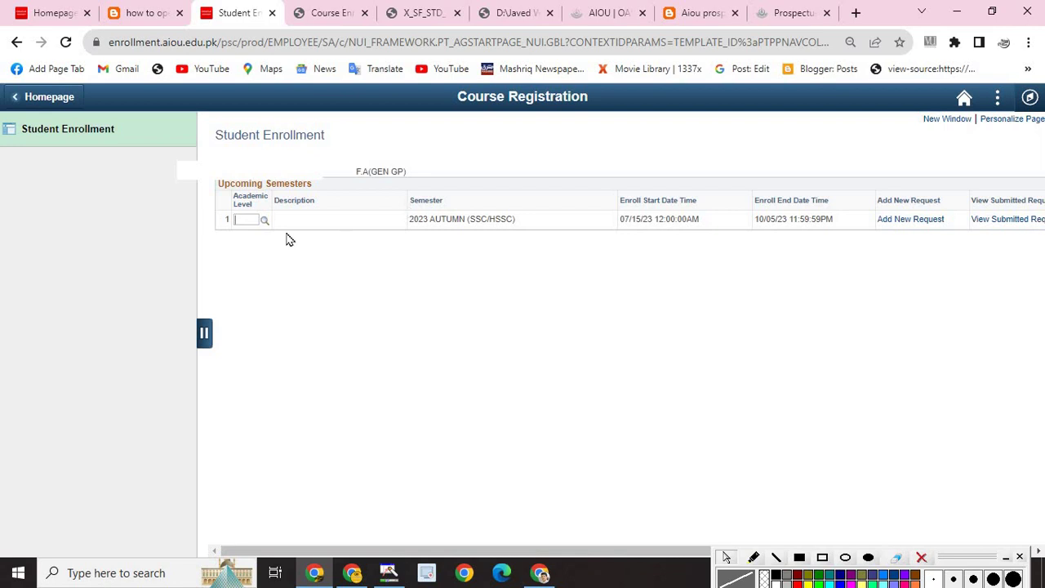
left_click(264, 222)
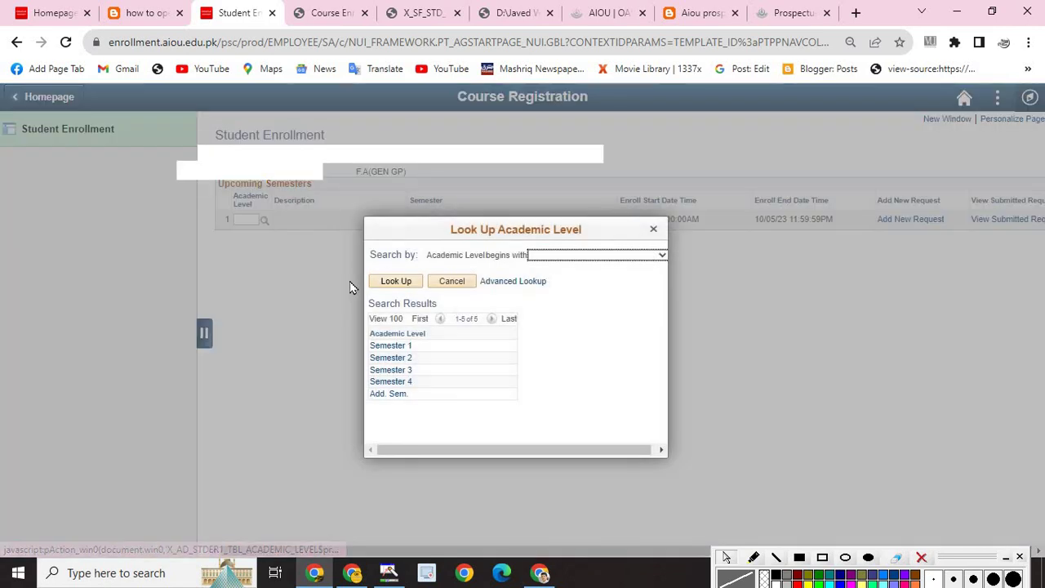
left_click(390, 394)
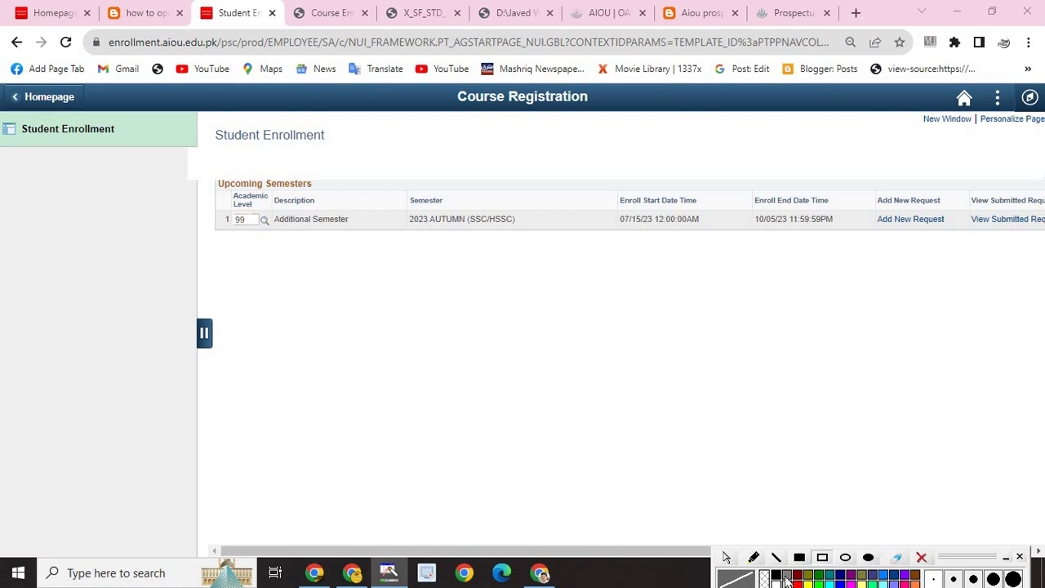
Step: Outline the Additional Semester description and its Add New Request link in red, and open the new enrollment request
mouse_move(267, 215)
left_mouse_down()
mouse_move(409, 248)
mouse_move(381, 227)
left_mouse_up()
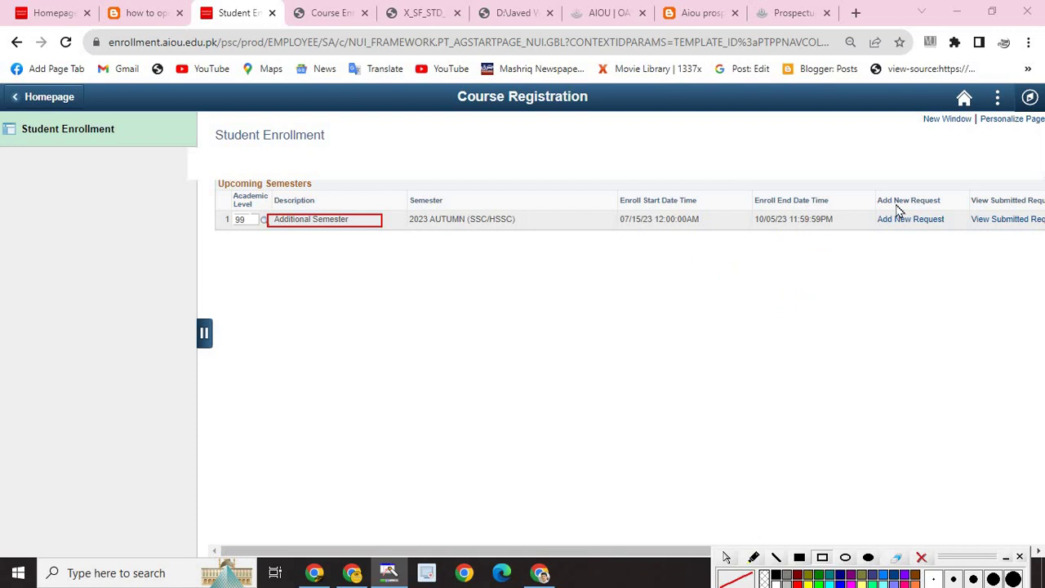
left_click_drag(869, 211, 964, 240)
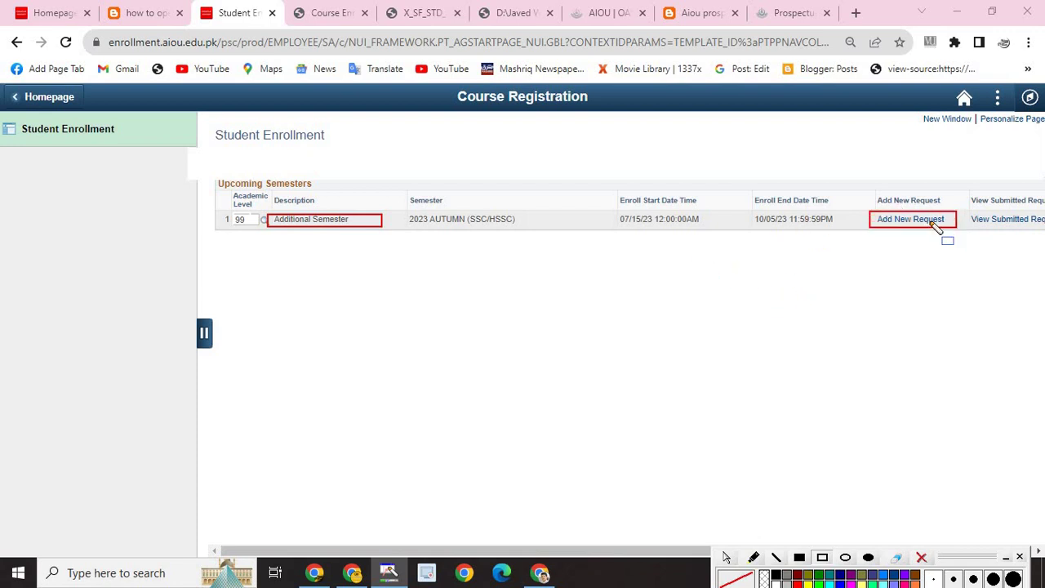
left_click(931, 229)
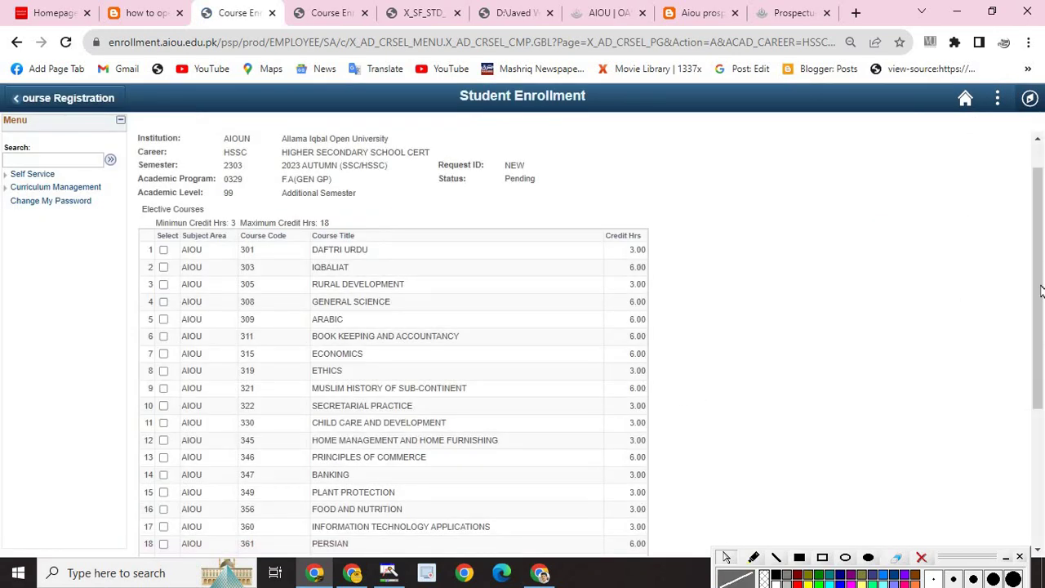
Step: Compare the additional semester's elective list with the courses for the HSSC general group in the Autumn 2023 FA prospectus
mouse_move(1041, 291)
left_mouse_down()
mouse_move(1043, 417)
mouse_move(1044, 275)
left_mouse_up()
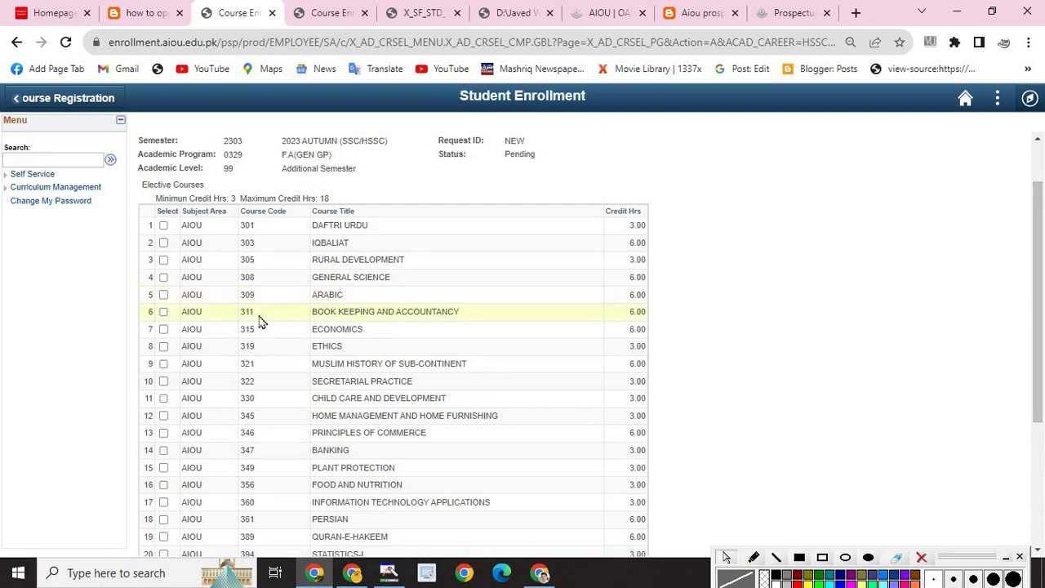
left_click(786, 13)
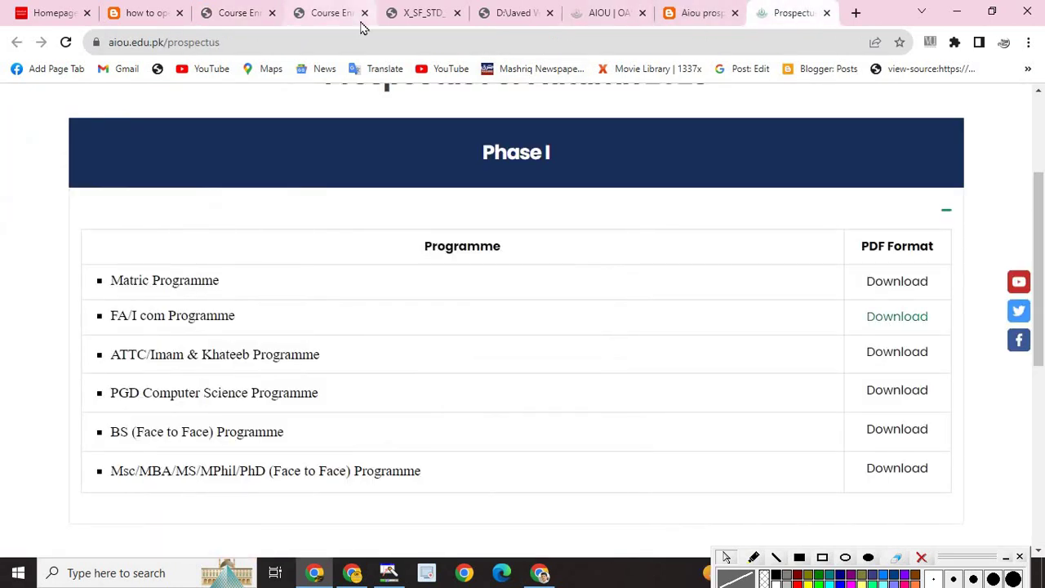
left_click(531, 14)
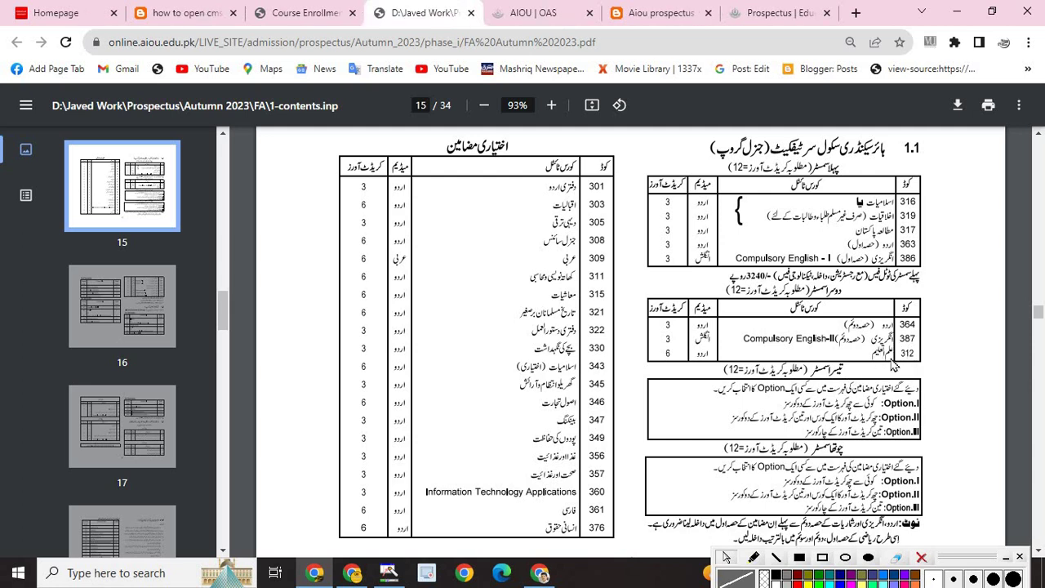
left_click(311, 13)
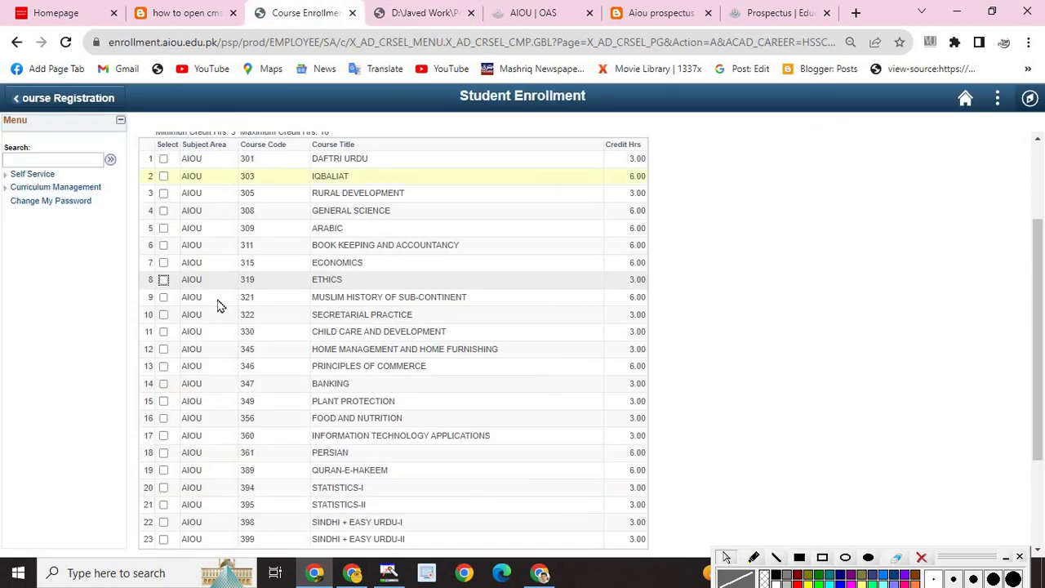
left_click(163, 262)
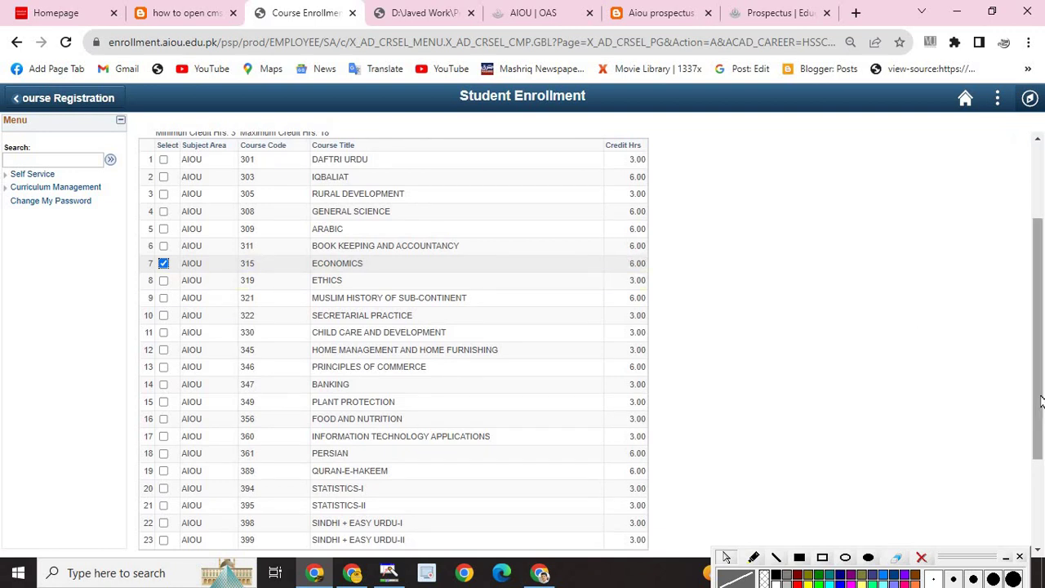
scroll(374, 166, "up", 1)
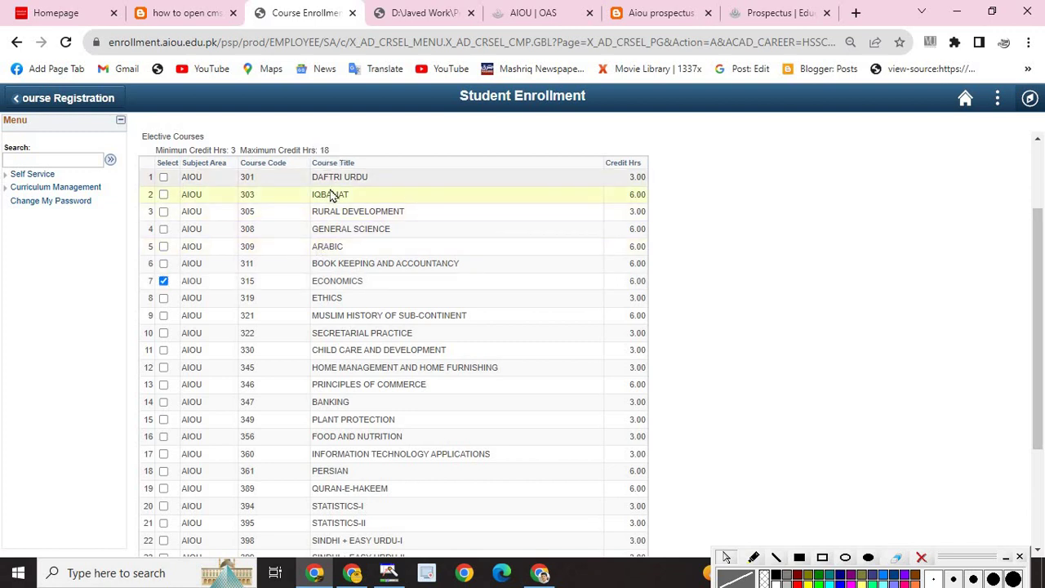
left_click(163, 281)
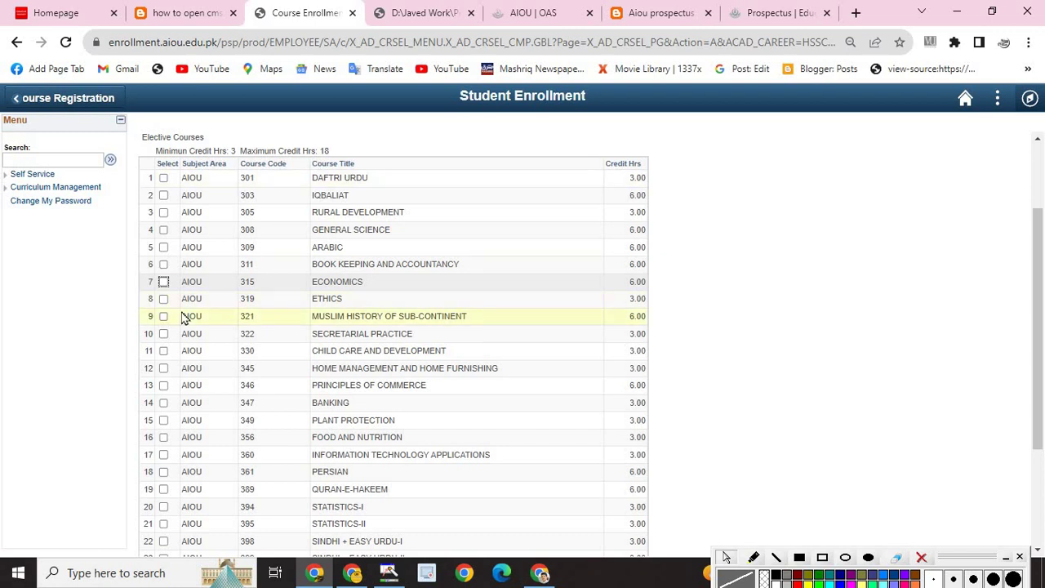
Step: Select Economics (315) as an additional-semester elective, consulting the general group's course list in the FA prospectus
left_click(414, 12)
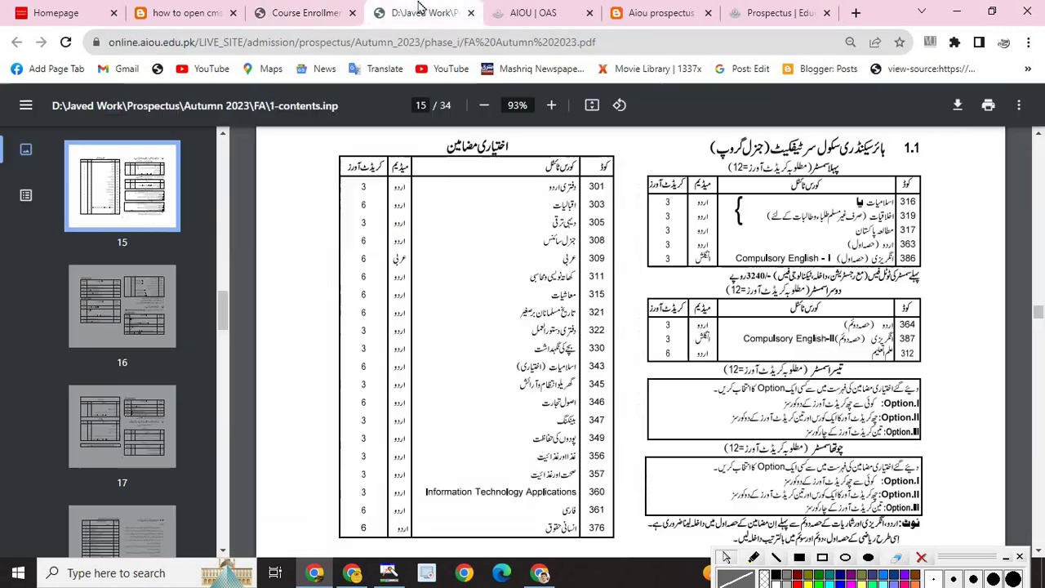
left_click(302, 12)
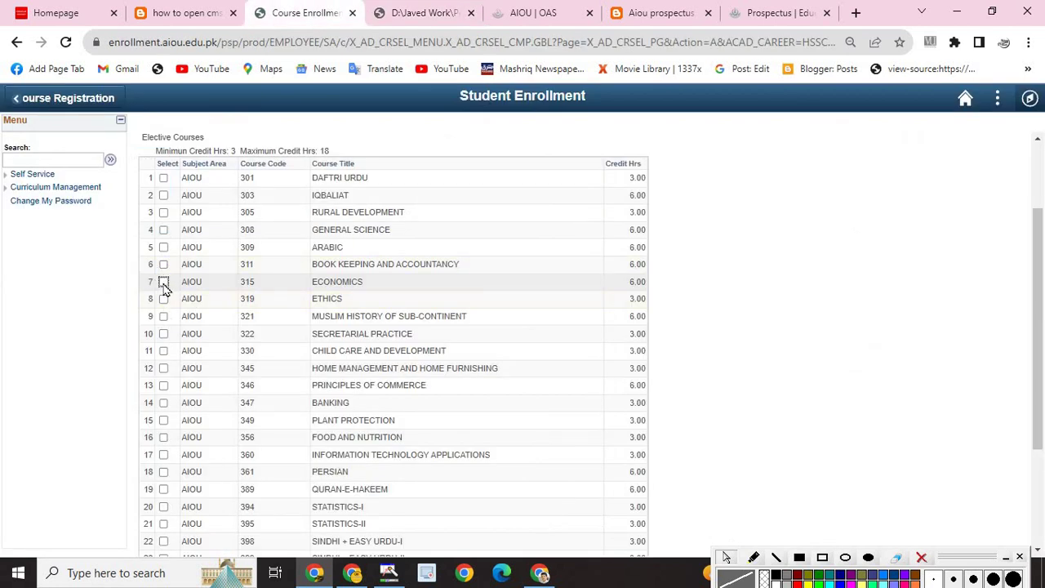
left_click(163, 283)
left_click(429, 14)
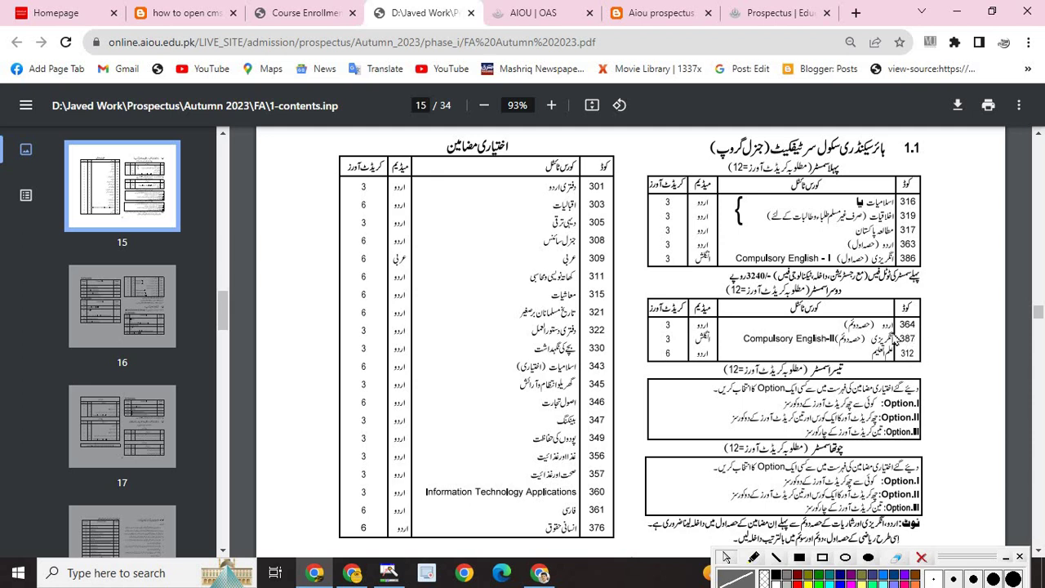
left_click(306, 12)
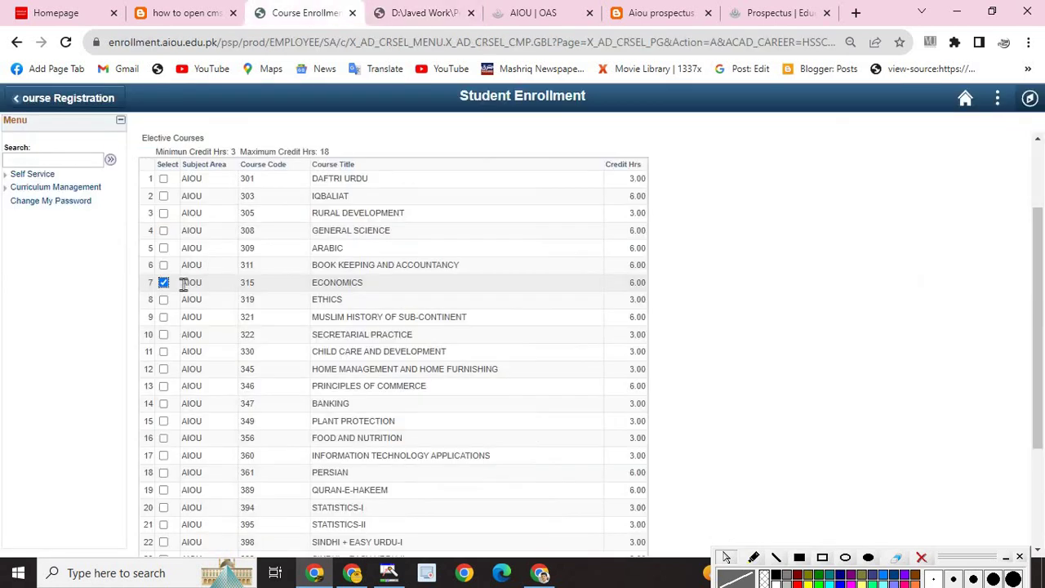
Step: Select Ethics (319), Muslim History of Sub-Continent (321) and Secretarial Practice (322) too, and add the selected electives to the enrollment request
left_click(164, 301)
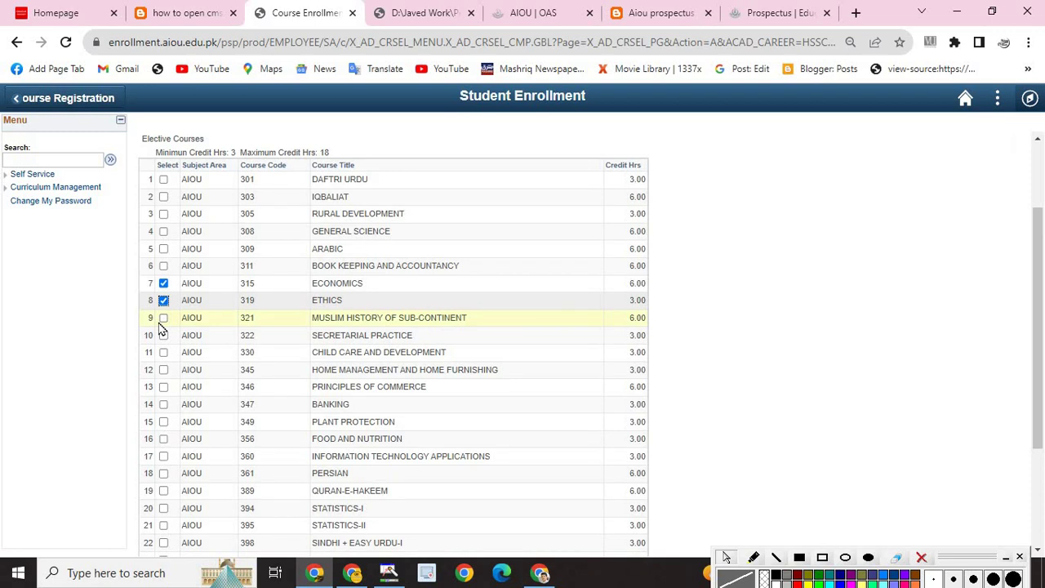
left_click(162, 319)
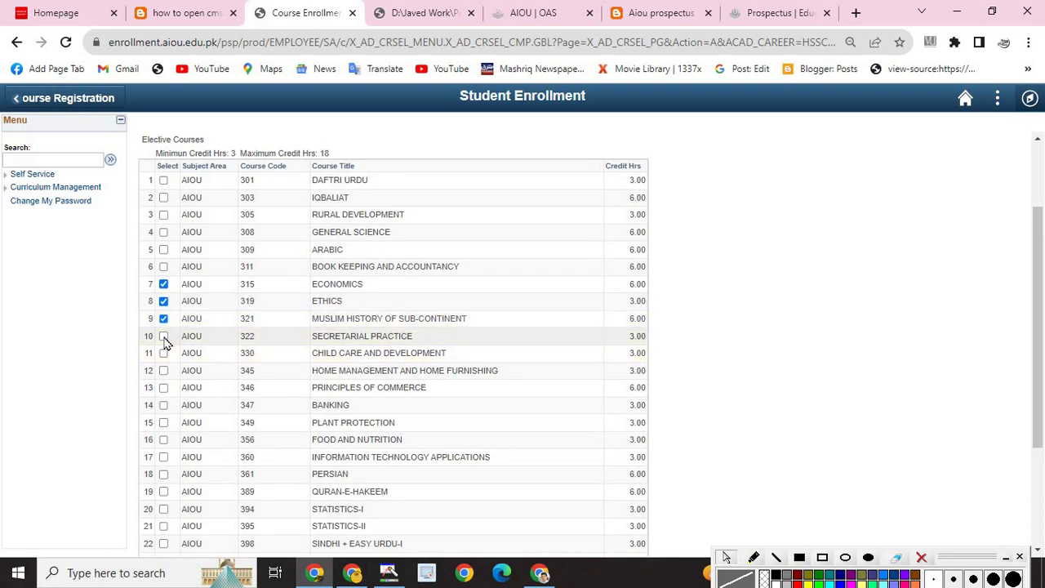
left_click(164, 337)
left_click_drag(629, 337, 638, 301)
left_click(629, 285)
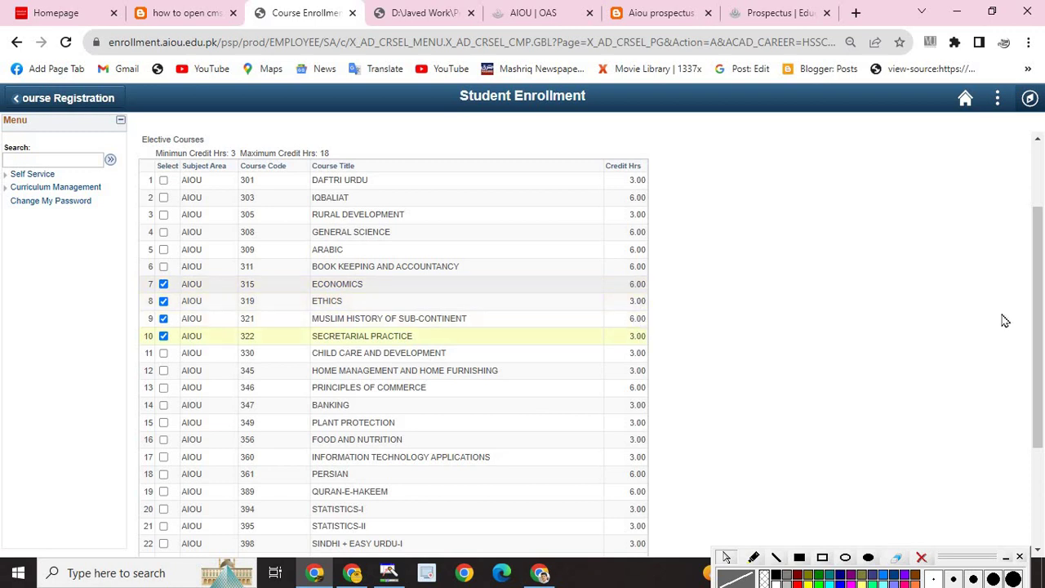
scroll(1041, 369, "down", 2)
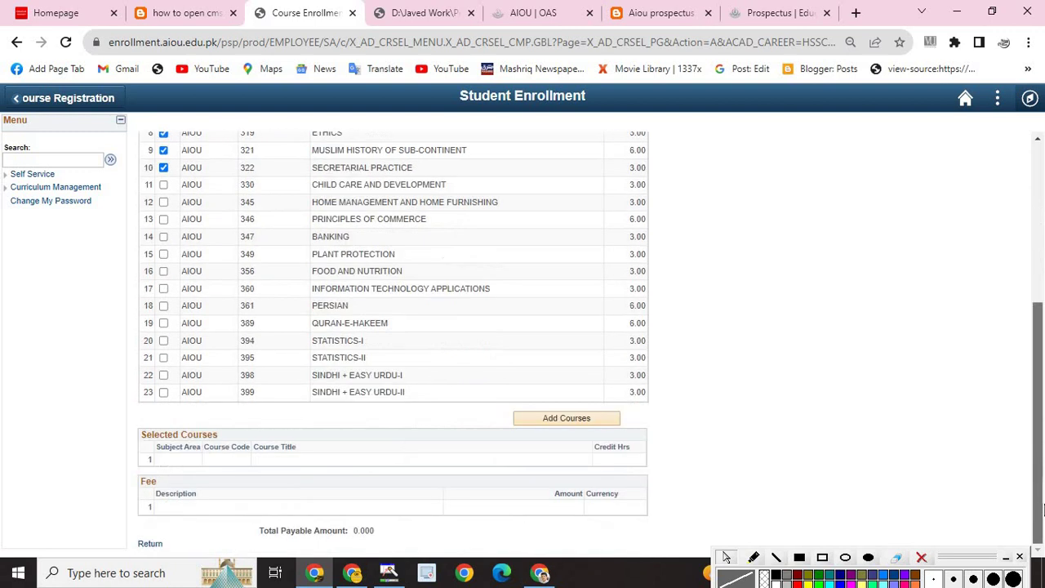
left_click(551, 430)
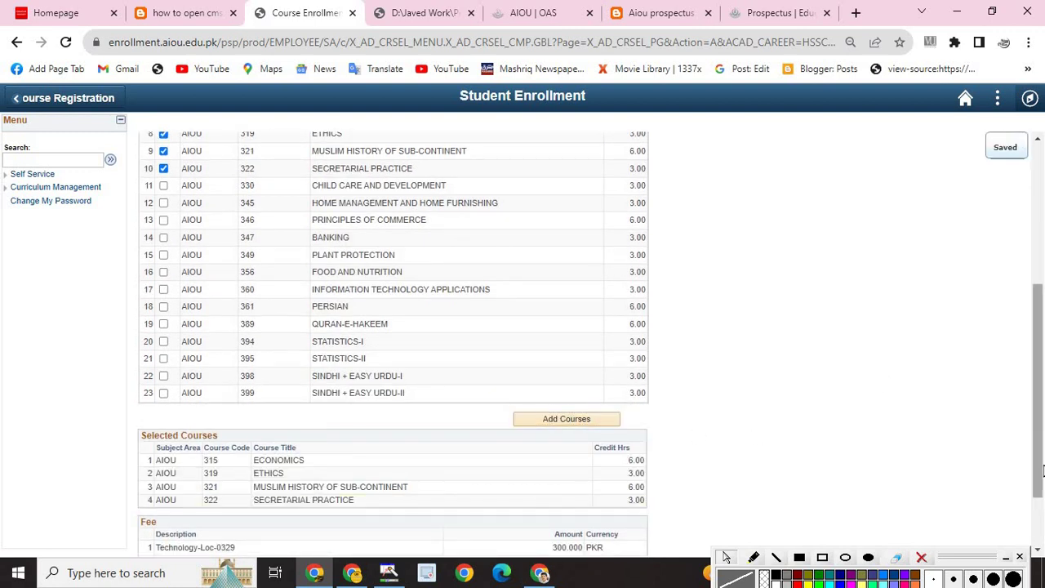
Step: Submit the additional semester enrollment request and print its invoice
scroll(1041, 495, "down", 1)
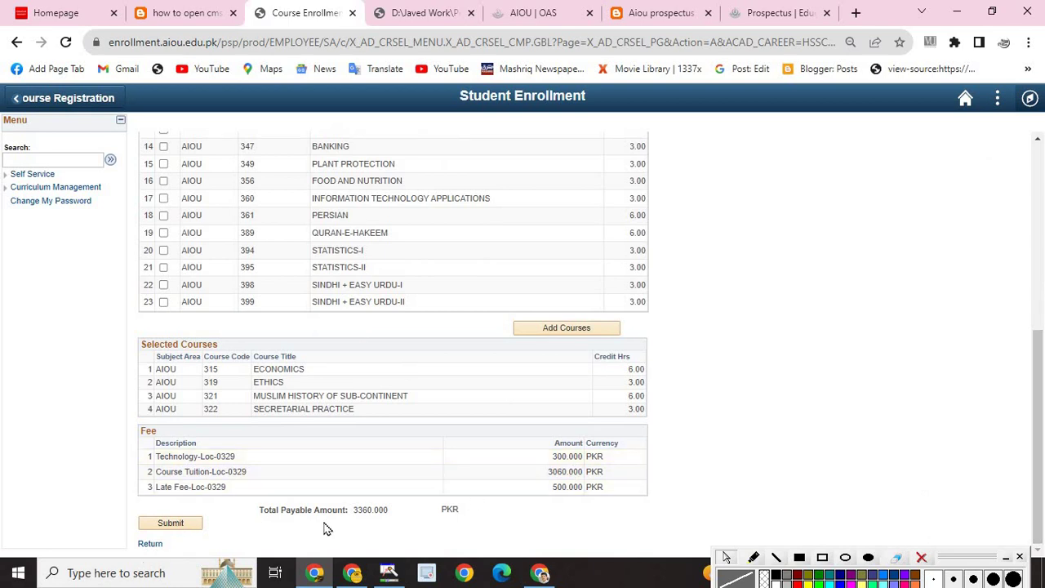
left_click(172, 524)
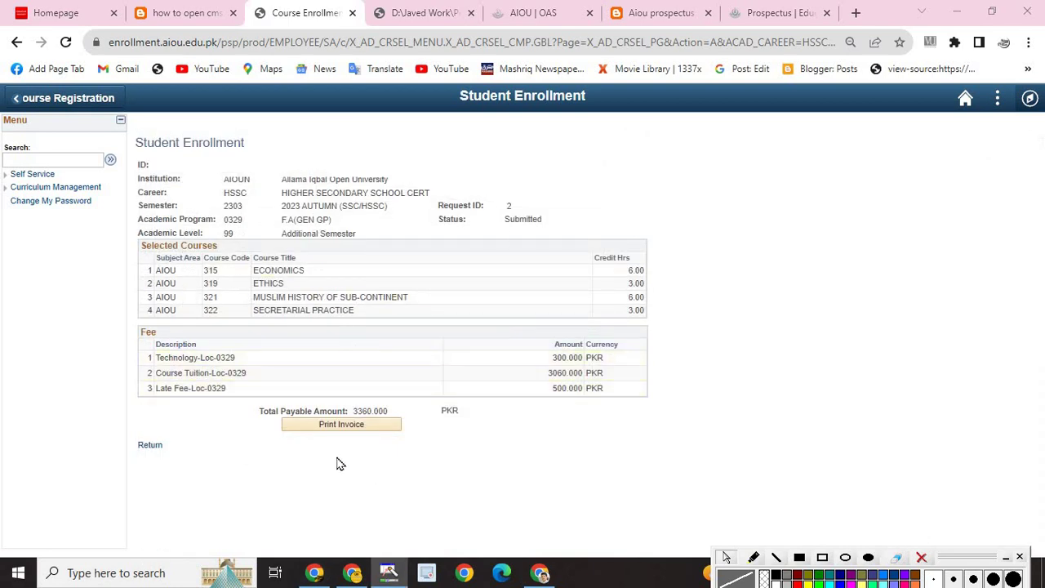
left_click(350, 431)
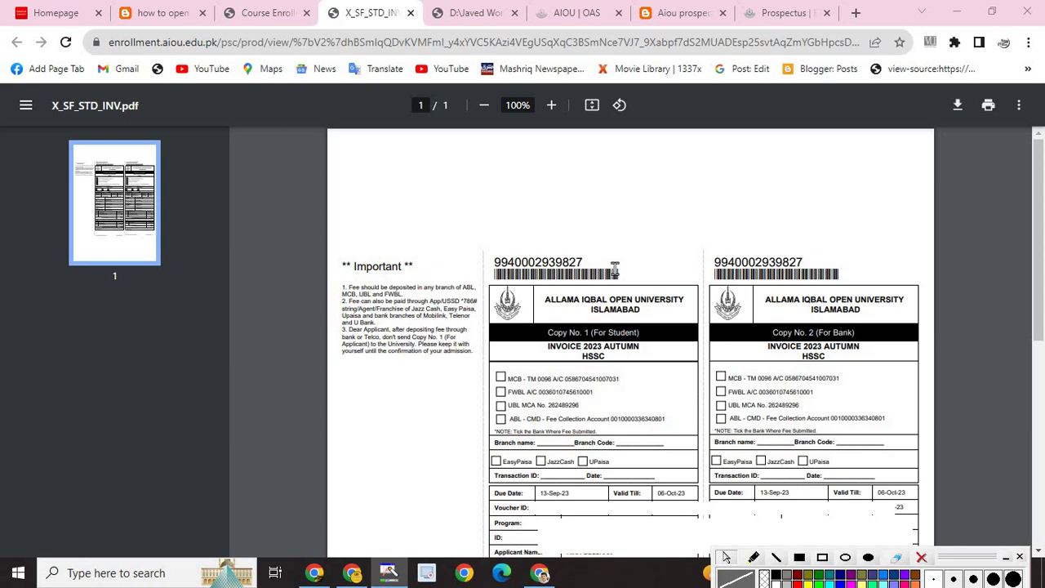
Step: Open Mailing Books Tracking from the portal homepage and search the mail tracking records with all criteria left blank
left_click(49, 9)
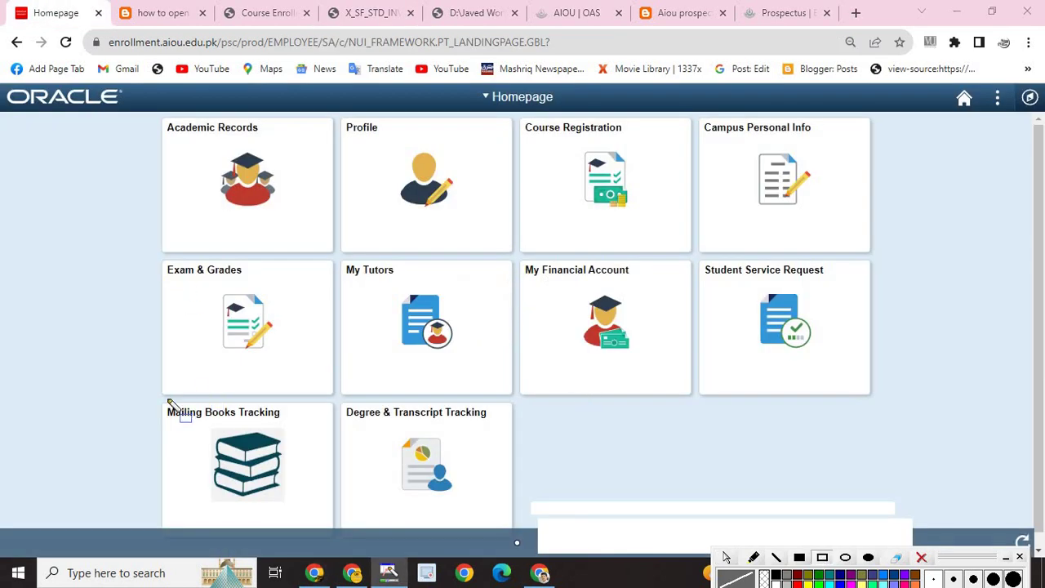
left_click(249, 470)
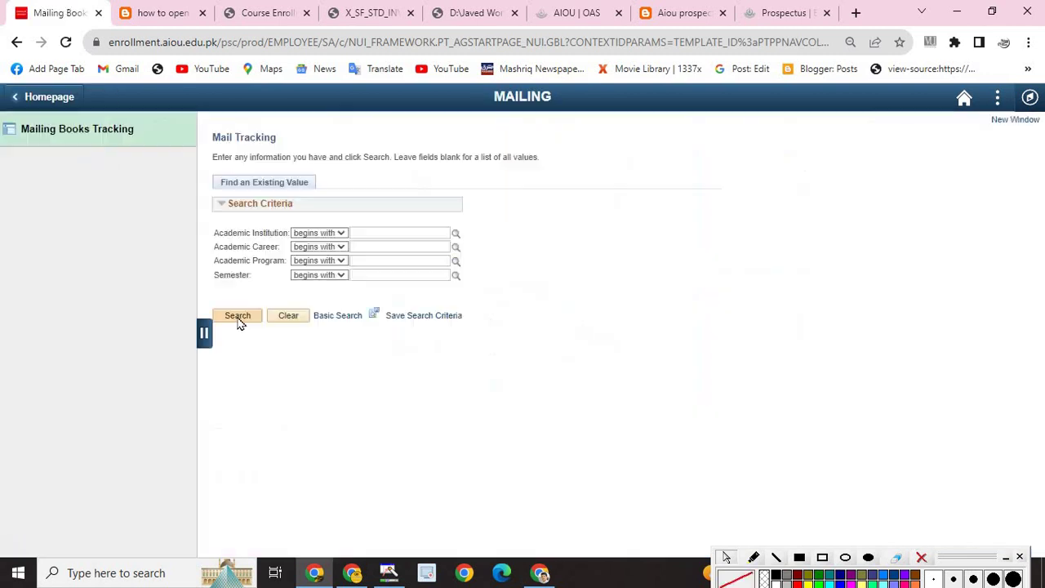
left_click(238, 321)
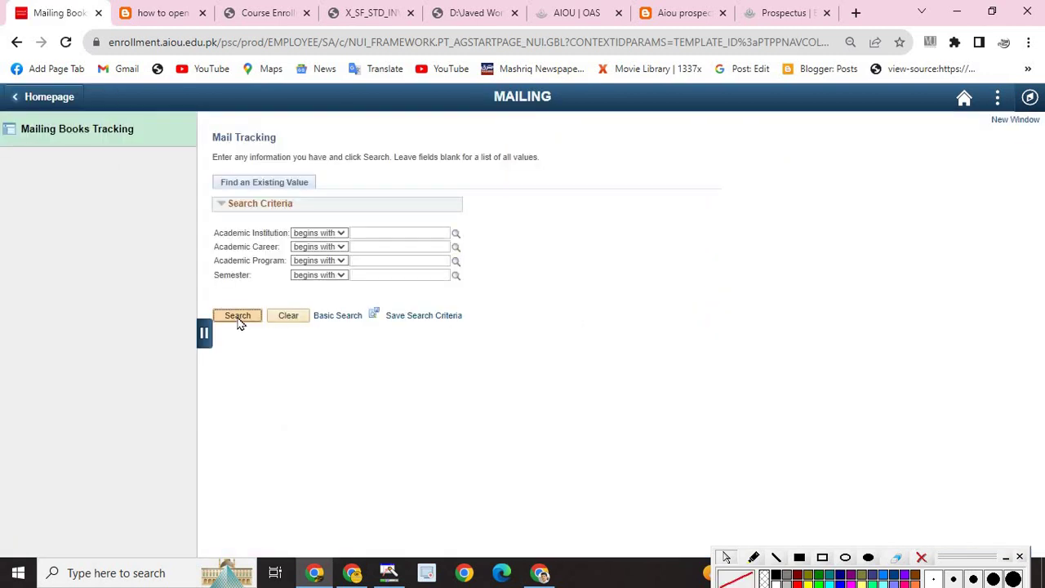